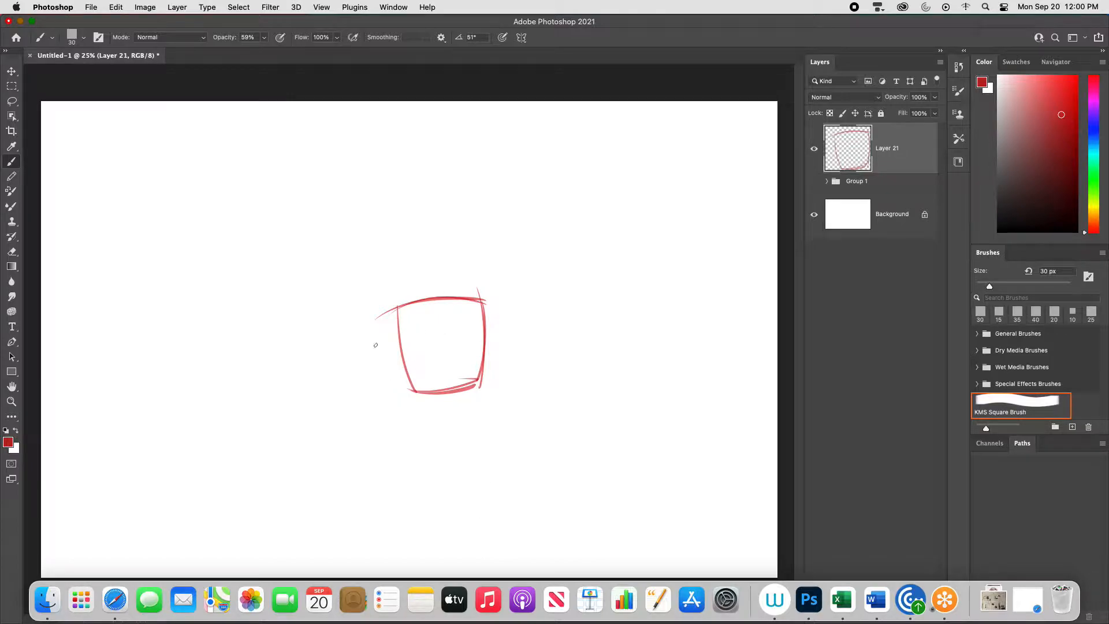
- Sketch the thumb beside the palm block and a tapered mitten outline for the fingers above it with the red brush
mouse_move(358, 326)
left_mouse_down()
mouse_move(397, 381)
mouse_move(361, 332)
mouse_move(371, 317)
mouse_move(421, 368)
left_mouse_up()
mouse_move(384, 343)
left_mouse_down()
mouse_move(416, 356)
mouse_move(422, 372)
left_mouse_up()
mouse_move(358, 330)
left_mouse_down()
mouse_move(366, 341)
mouse_move(407, 187)
mouse_move(464, 198)
left_mouse_up()
mouse_move(397, 201)
left_mouse_down()
mouse_move(463, 202)
mouse_move(481, 331)
left_mouse_up()
left_click_drag(449, 187, 488, 343)
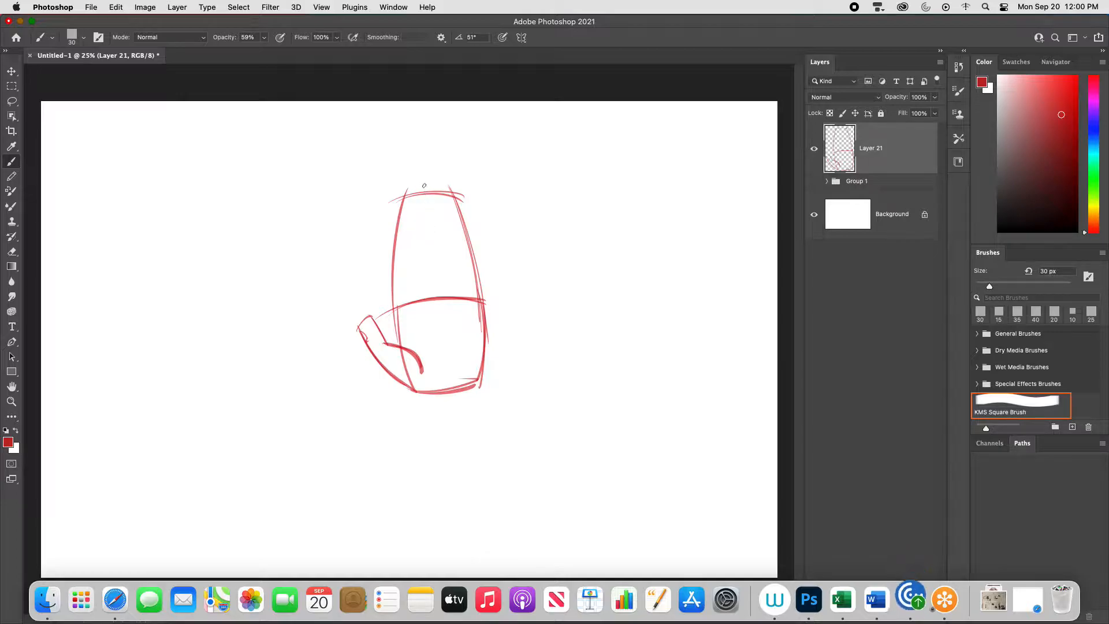
- Draw the knuckle arc, divide the mitten shape into four fingers, and mark each fingertip's height with short strokes
mouse_move(390, 306)
left_mouse_down()
mouse_move(417, 292)
mouse_move(480, 300)
left_mouse_up()
mouse_move(417, 192)
left_mouse_down()
mouse_move(413, 288)
mouse_move(461, 298)
left_mouse_up()
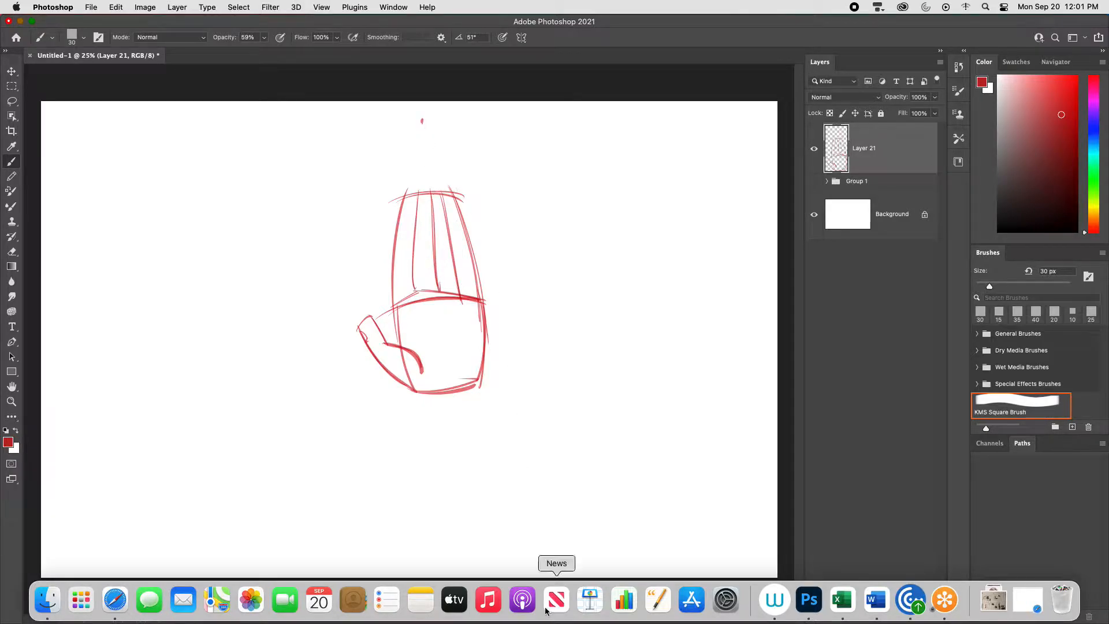
key("super+equal")
scroll(524, 335, "up", 3)
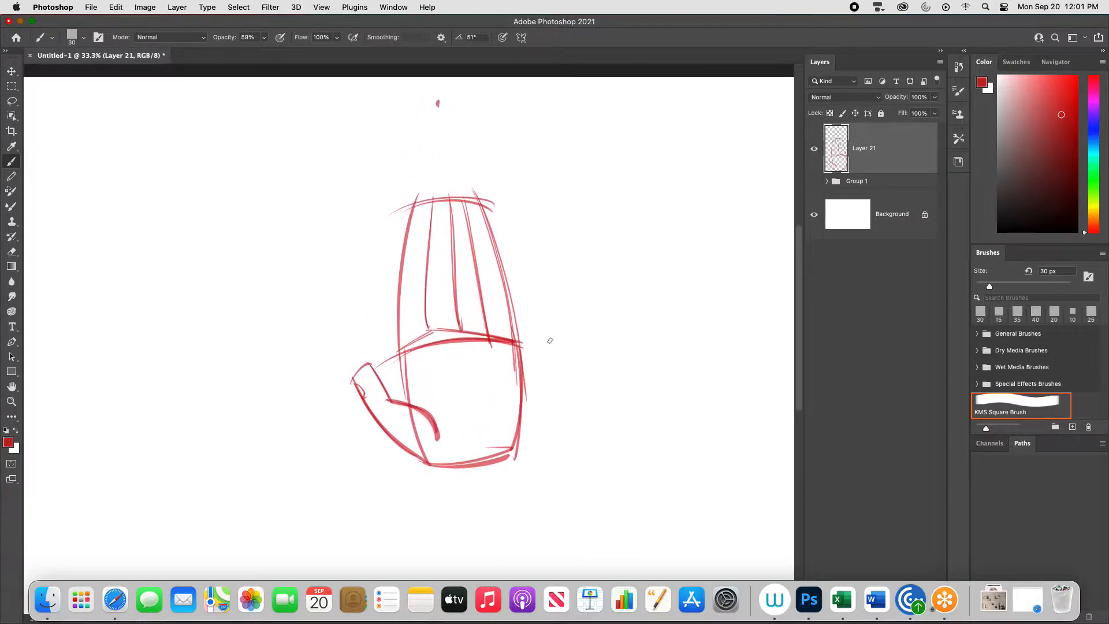
mouse_move(407, 226)
left_mouse_down()
mouse_move(433, 222)
mouse_move(434, 203)
mouse_move(470, 218)
left_mouse_up()
left_click_drag(477, 259, 498, 258)
left_click_drag(400, 321, 403, 392)
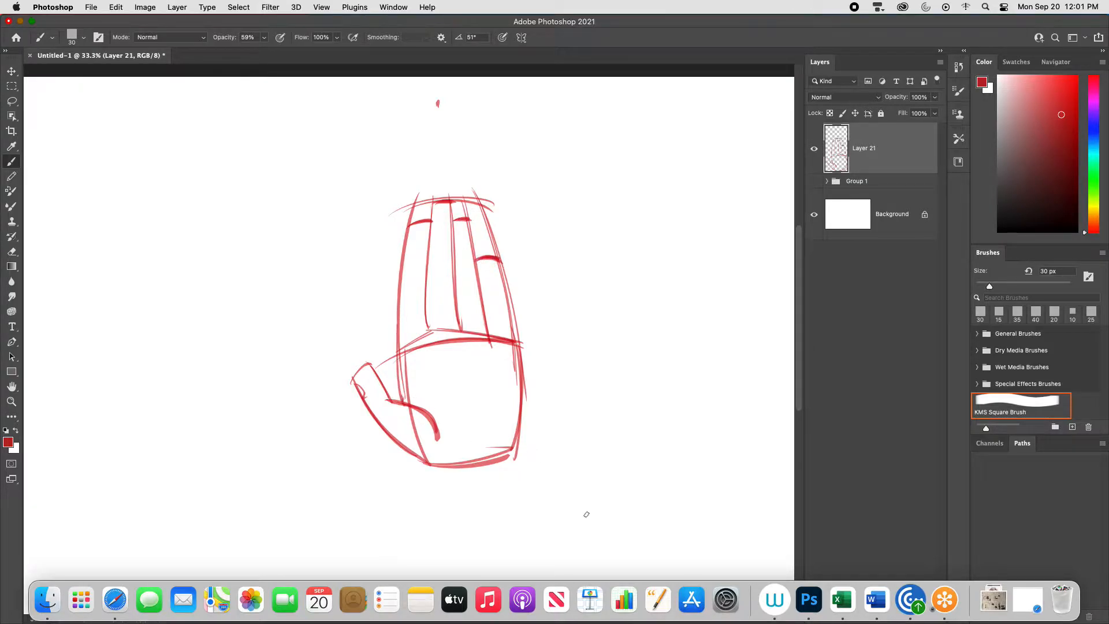
- Move the finished hand sketch to the left part of the canvas and add a new empty layer above it
key("super+minus")
key("v")
left_click_drag(512, 410, 310, 426)
key("super+shift+alt+n")
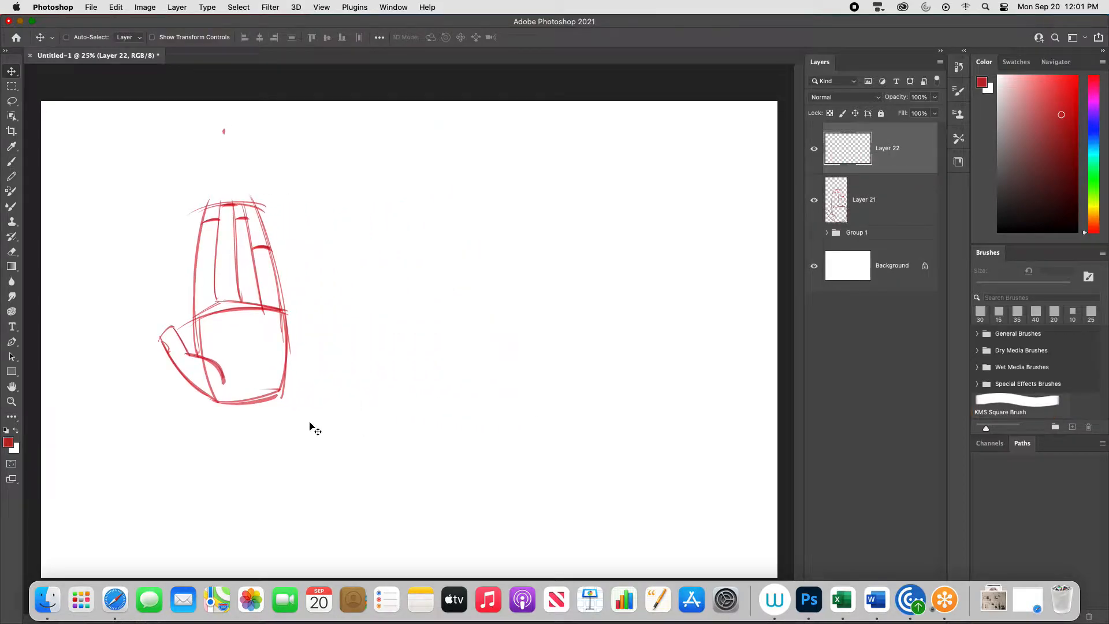
- Draw a straight finger as a diagonal tapered cylinder with a rounded tip and curved joint lines, right of the hand
key("b")
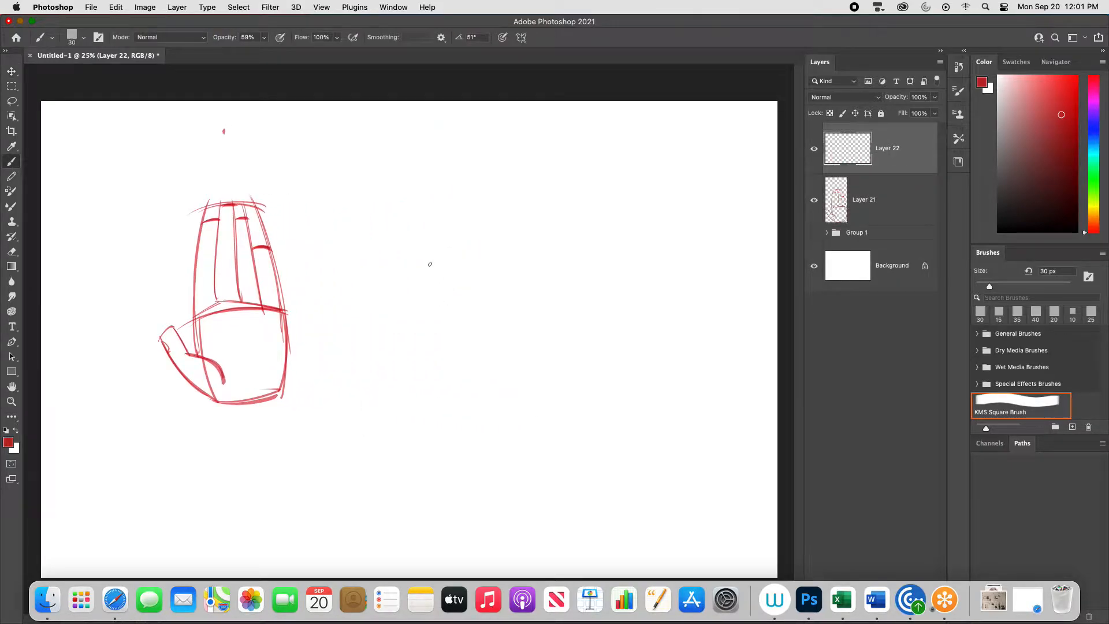
left_click_drag(414, 267, 433, 283)
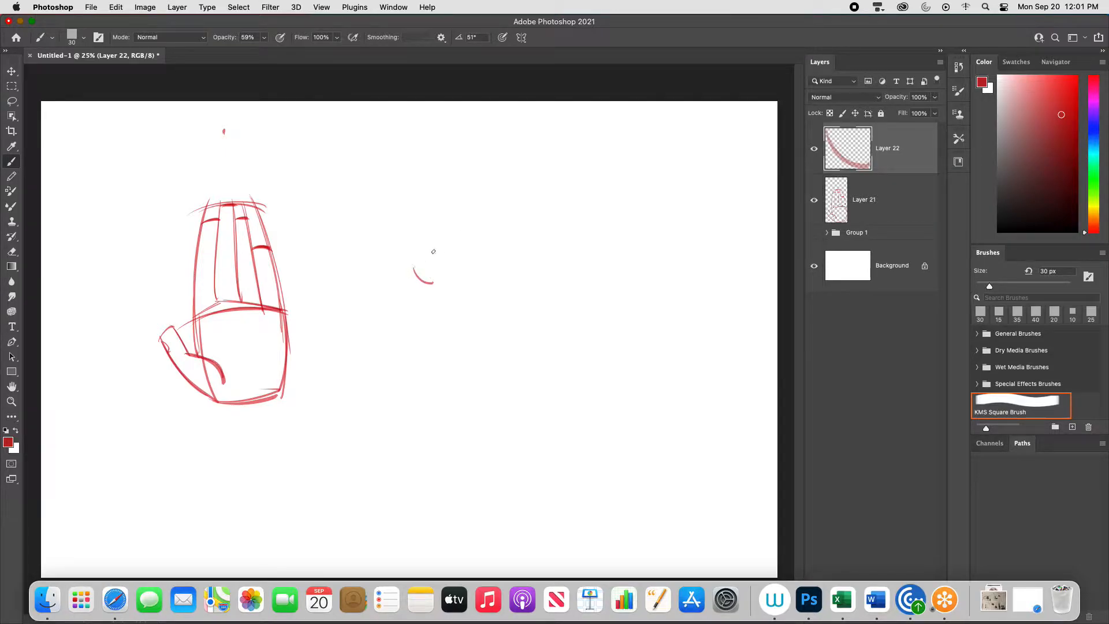
mouse_move(408, 272)
left_mouse_down()
mouse_move(511, 187)
mouse_move(515, 201)
mouse_move(441, 272)
left_mouse_up()
left_click_drag(518, 203, 429, 282)
key("super+z")
key("super+z")
left_click_drag(517, 201, 434, 285)
left_click_drag(506, 209, 435, 285)
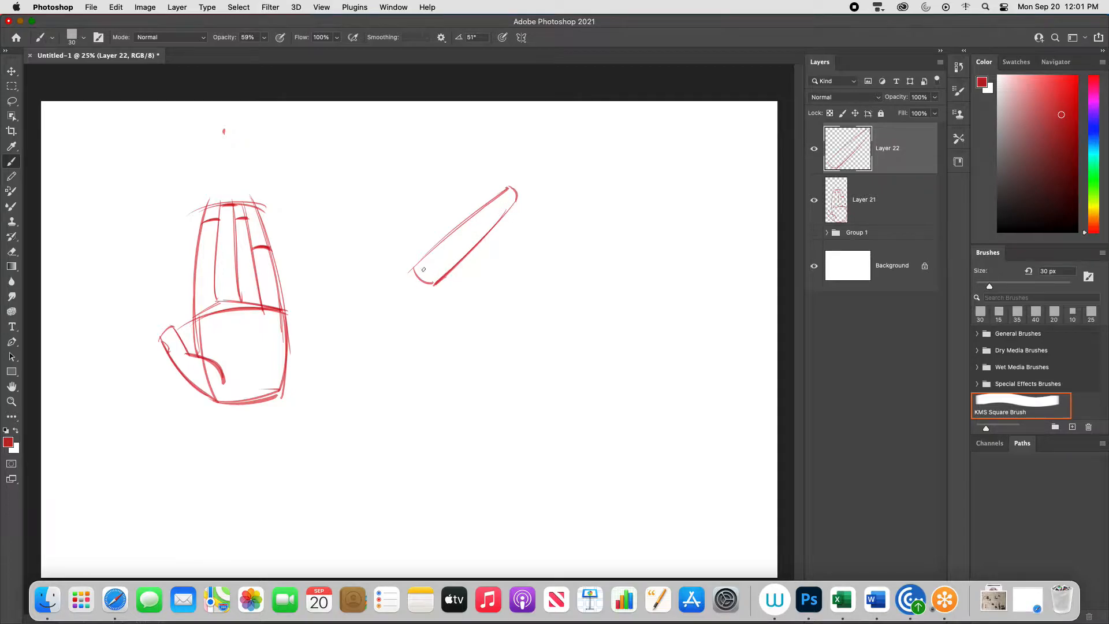
mouse_move(508, 187)
left_mouse_down()
mouse_move(505, 216)
mouse_move(457, 264)
left_mouse_up()
- Draw a bent finger's top edge as three angled segments below the cylinder, labelling them L, M and S with arrows
mouse_move(471, 325)
left_mouse_down()
mouse_move(496, 294)
mouse_move(541, 293)
mouse_move(555, 312)
left_mouse_up()
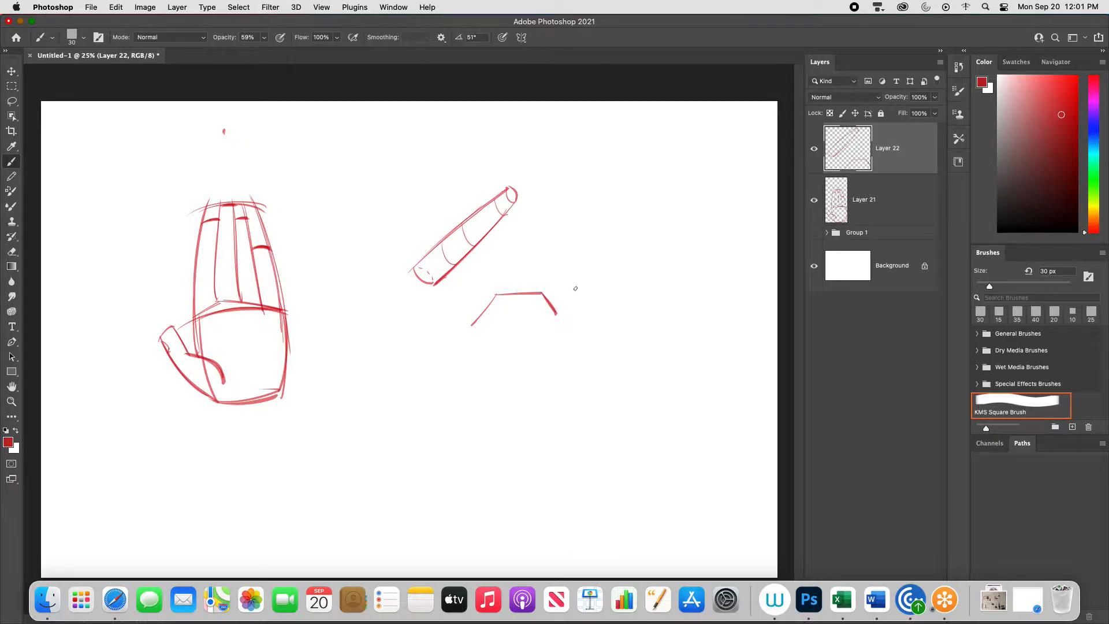
left_click_drag(576, 293, 557, 307)
left_click_drag(558, 306, 564, 300)
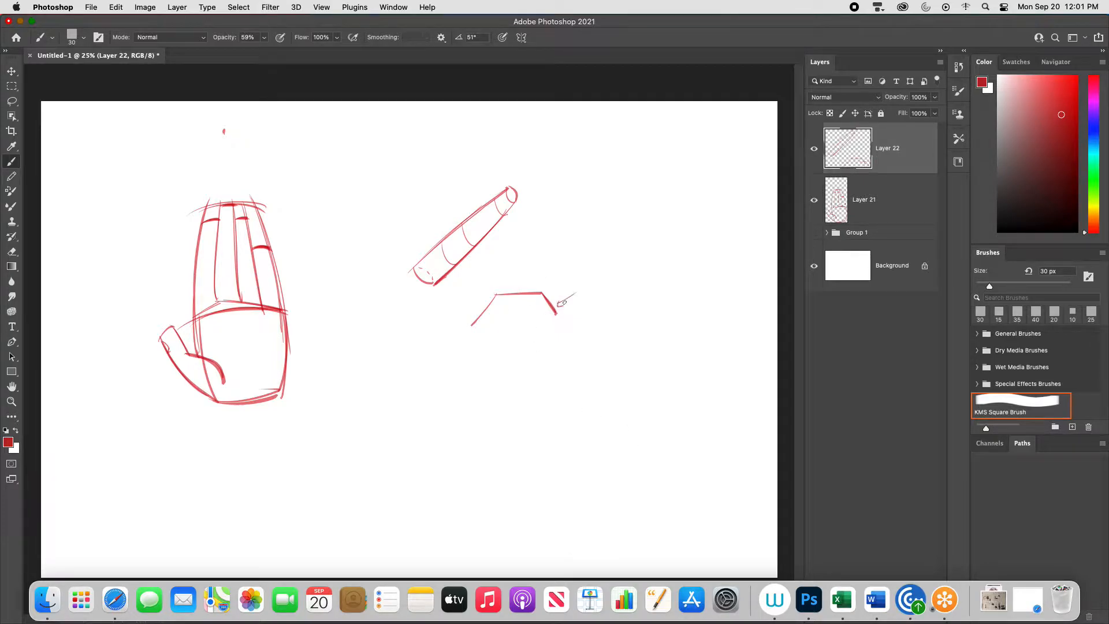
left_click_drag(530, 264, 525, 287)
mouse_move(522, 281)
left_mouse_down()
mouse_move(477, 306)
mouse_move(462, 284)
left_mouse_up()
left_click_drag(529, 257, 540, 256)
left_click_drag(584, 286, 581, 300)
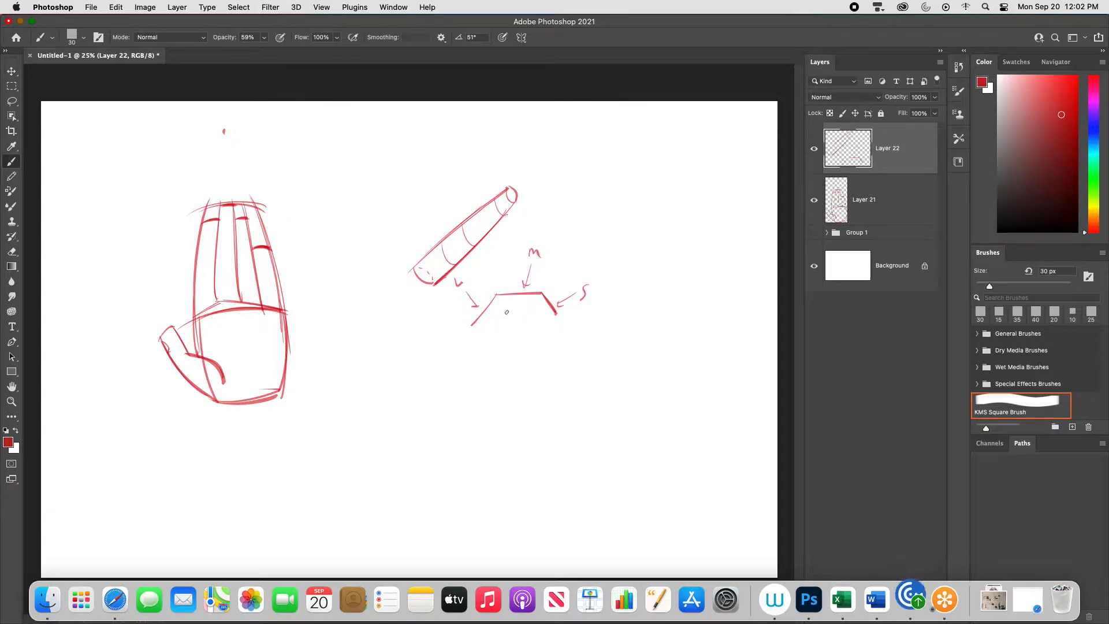
- Give the bent finger thickness with a lower edge, a fingernail, joint curves and a closed base
mouse_move(500, 310)
left_mouse_down()
mouse_move(554, 318)
mouse_move(482, 335)
left_mouse_up()
left_click_drag(544, 301, 551, 320)
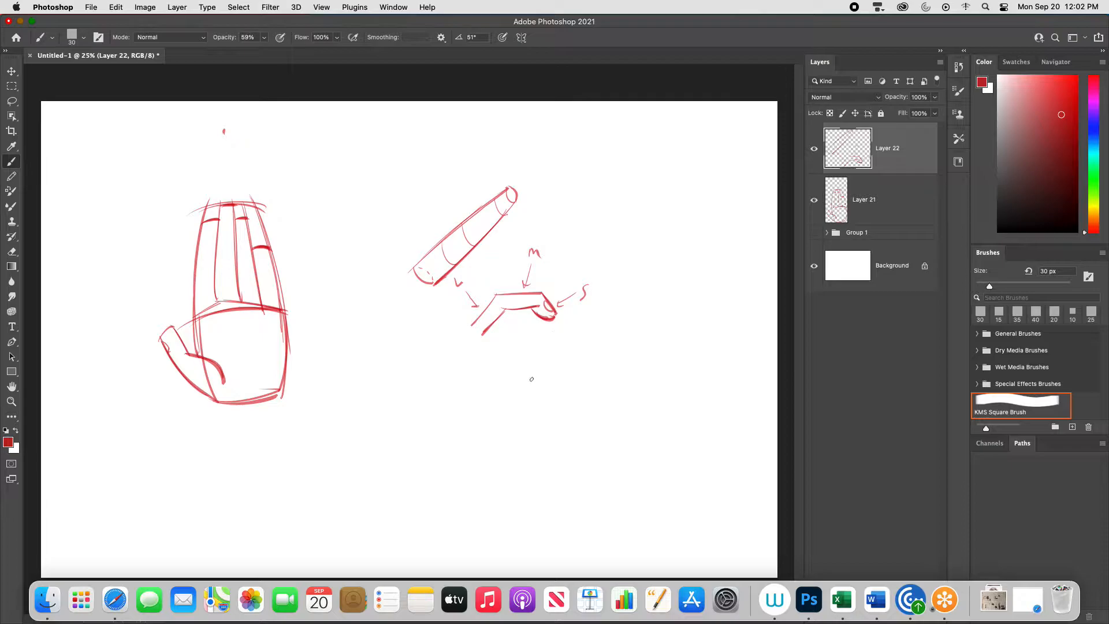
left_click_drag(540, 297, 536, 312)
left_click_drag(533, 295, 534, 312)
left_click_drag(471, 323, 481, 335)
- Draw a curved, upright finger in side view below the bent finger, with a nail and joint ticks
mouse_move(519, 365)
left_mouse_down()
mouse_move(523, 455)
mouse_move(533, 366)
mouse_move(540, 469)
left_mouse_up()
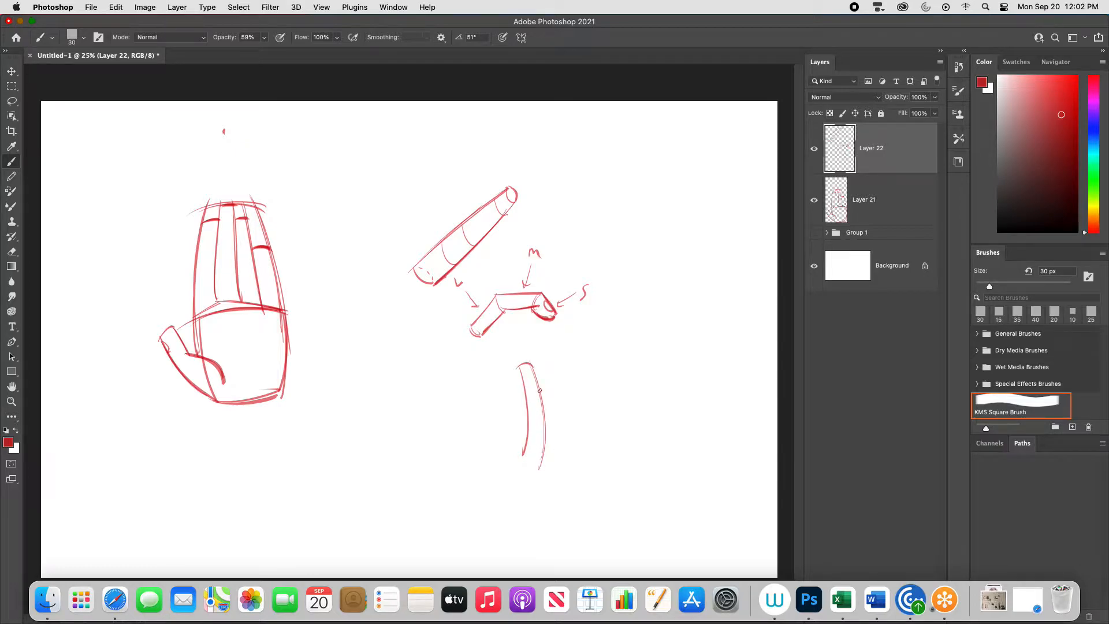
left_click_drag(542, 429, 537, 477)
mouse_move(521, 368)
left_mouse_down()
mouse_move(538, 478)
mouse_move(520, 458)
mouse_move(533, 478)
left_mouse_up()
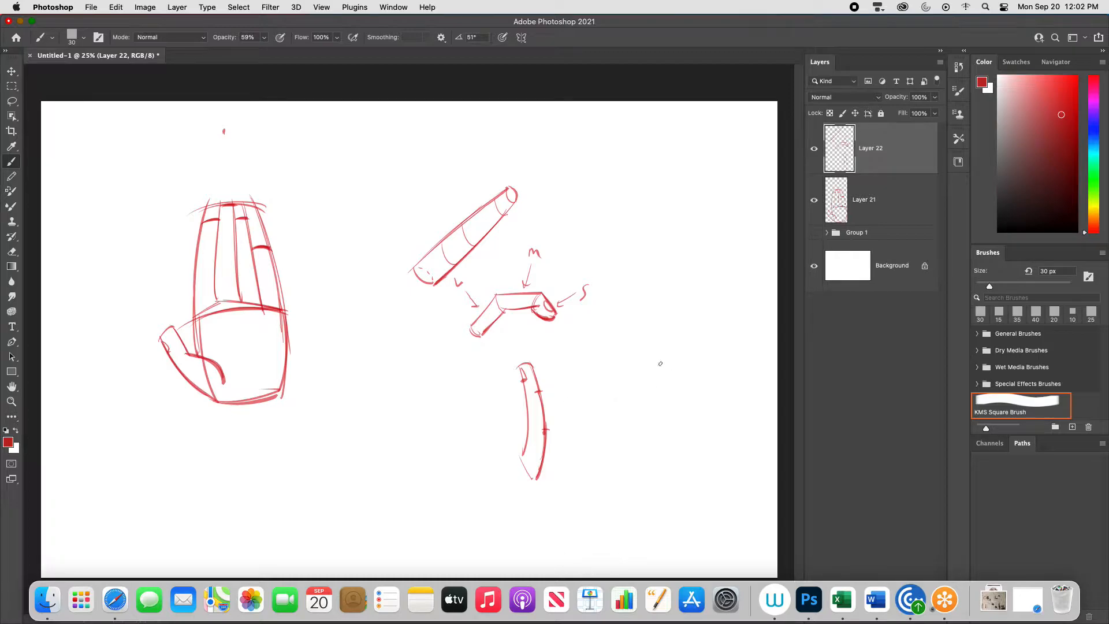
- Draw a blocky palm in perspective right of the curved finger, with a curved knuckle edge and a narrow side plane
left_click_drag(581, 390, 594, 440)
key("super+z")
left_click_drag(598, 382, 610, 442)
mouse_move(597, 385)
left_mouse_down()
mouse_move(651, 358)
mouse_move(673, 393)
mouse_move(669, 425)
left_mouse_up()
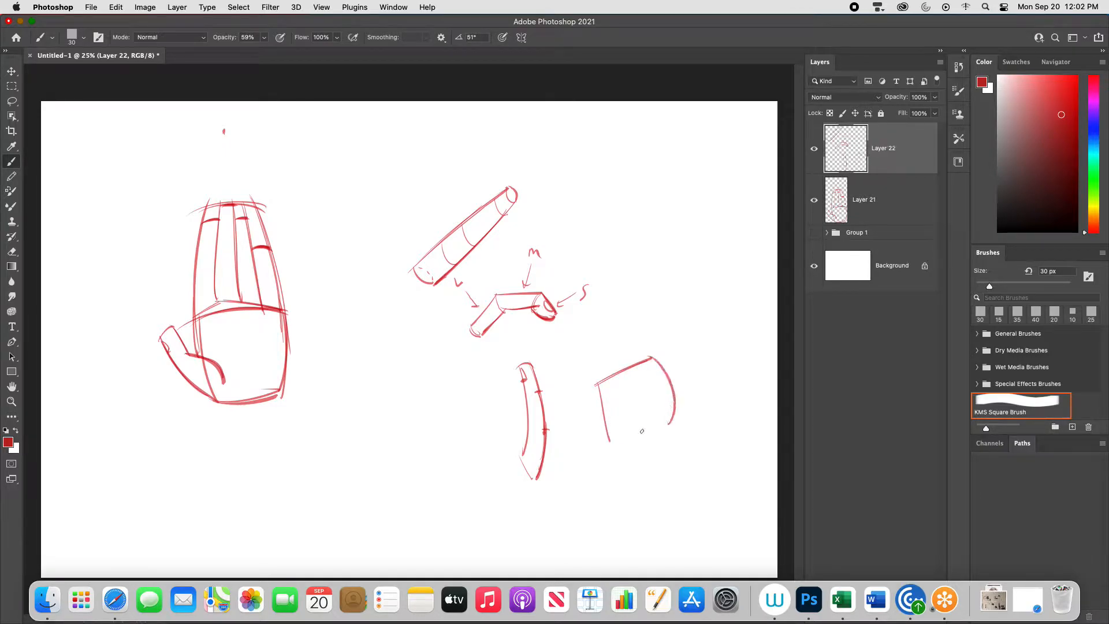
left_click_drag(604, 436, 672, 428)
mouse_move(654, 361)
left_mouse_down()
mouse_move(682, 378)
mouse_move(673, 373)
mouse_move(670, 428)
left_mouse_up()
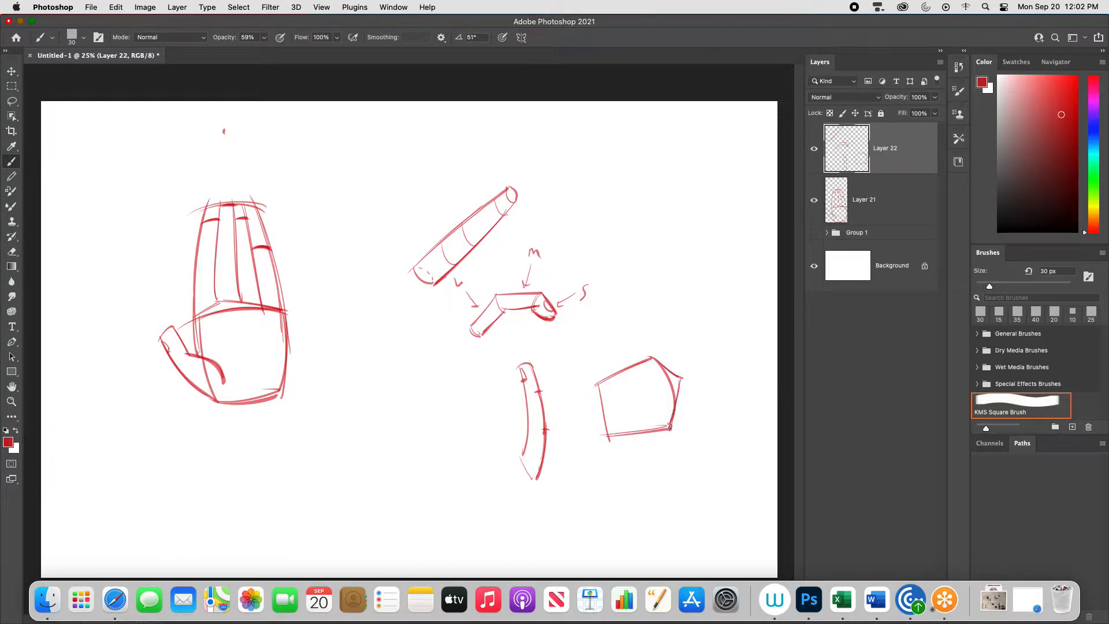
- Add a raised thumb and two folded fingers to the blocky palm, labelling the upper finger's segments L and S
mouse_move(598, 386)
left_mouse_down()
mouse_move(623, 318)
mouse_move(634, 325)
mouse_move(614, 358)
mouse_move(618, 396)
mouse_move(688, 339)
left_mouse_up()
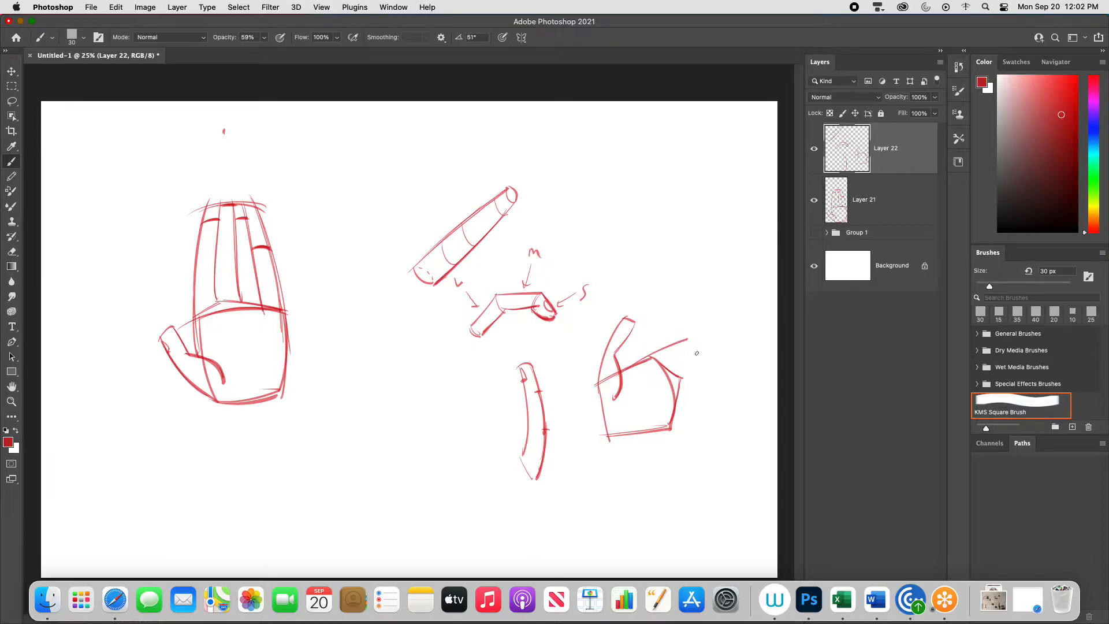
mouse_move(684, 359)
left_mouse_down()
mouse_move(677, 350)
mouse_move(691, 340)
mouse_move(686, 363)
mouse_move(663, 372)
mouse_move(697, 348)
mouse_move(669, 374)
mouse_move(706, 371)
mouse_move(686, 395)
mouse_move(703, 390)
mouse_move(684, 400)
mouse_move(669, 391)
left_mouse_up()
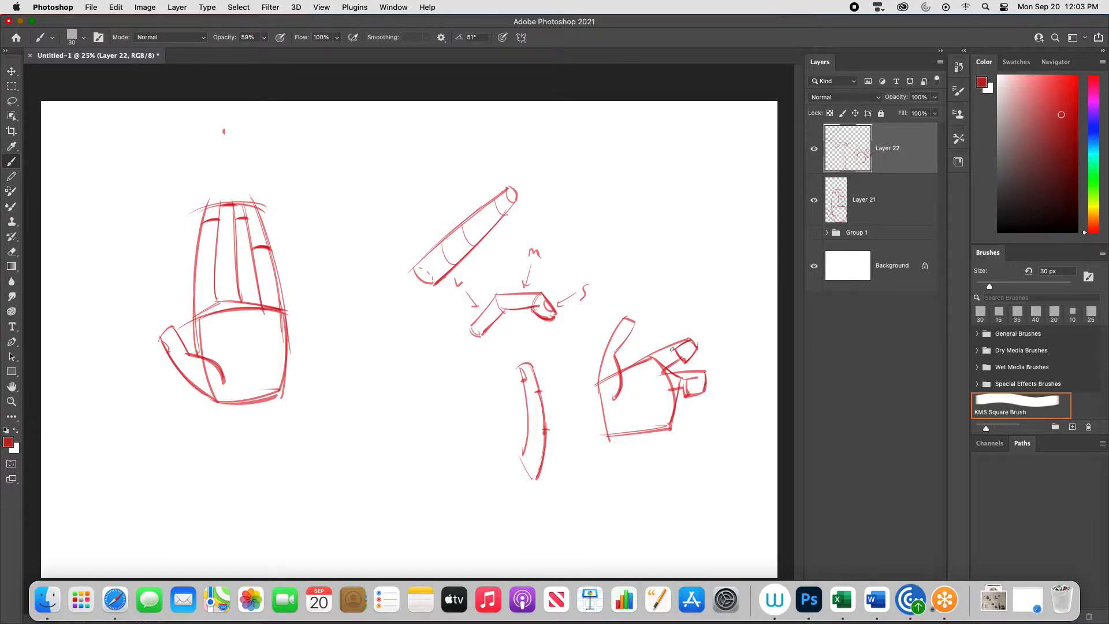
mouse_move(664, 322)
left_mouse_down()
mouse_move(665, 350)
mouse_move(664, 312)
mouse_move(722, 361)
left_mouse_up()
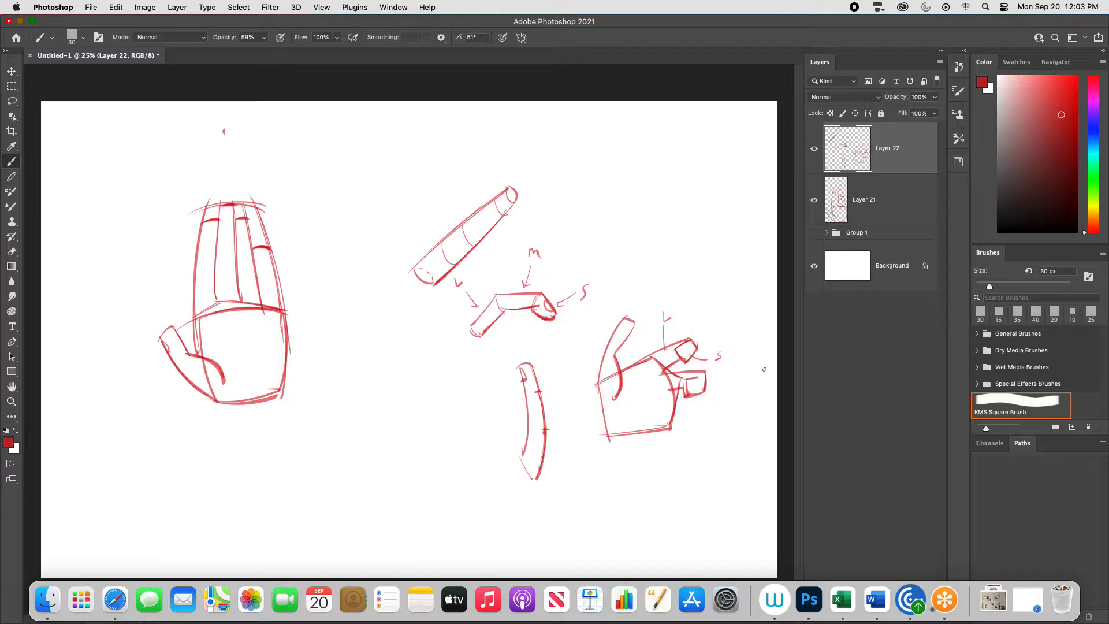
- Reinforce the bent finger's joint, and draw an extended ring finger and a little finger below the folded fingers
mouse_move(542, 291)
left_mouse_down()
mouse_move(538, 309)
mouse_move(503, 315)
left_mouse_up()
mouse_move(700, 392)
left_mouse_down()
mouse_move(744, 395)
mouse_move(739, 412)
mouse_move(747, 397)
left_mouse_up()
key("super+z")
key("super+z")
mouse_move(748, 398)
left_mouse_down()
mouse_move(744, 408)
mouse_move(671, 412)
left_mouse_up()
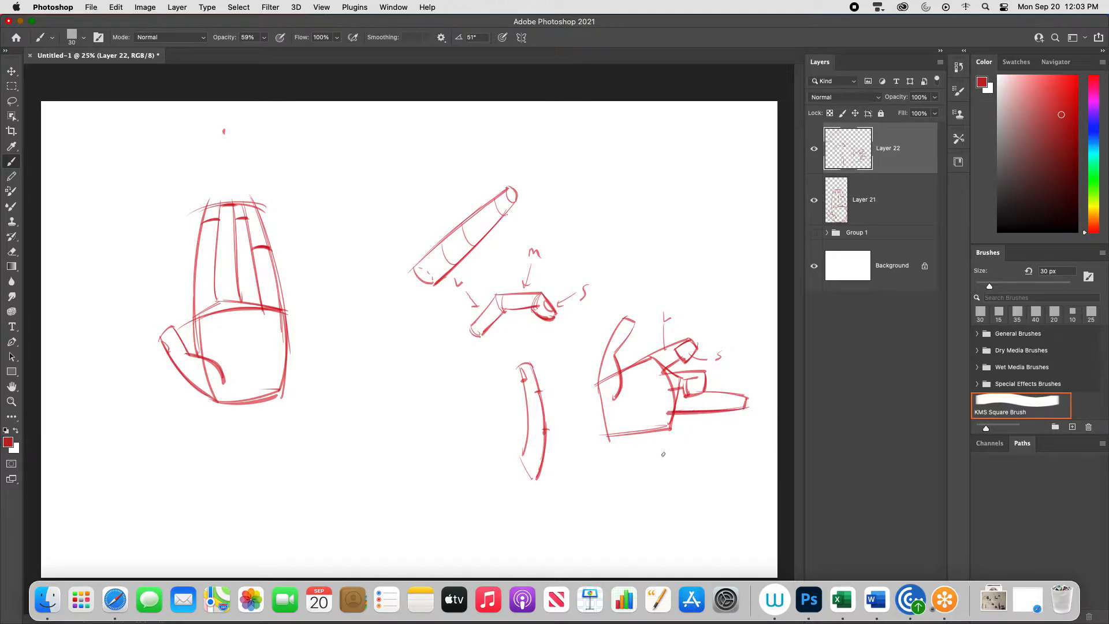
key("super+z")
left_click_drag(717, 419, 614, 435)
- Strengthen the palm's back edge and draw fingernails on the two folded fingers of the right-hand sketch
left_click_drag(599, 375, 602, 396)
left_click_drag(697, 385, 695, 394)
left_click_drag(684, 345, 693, 358)
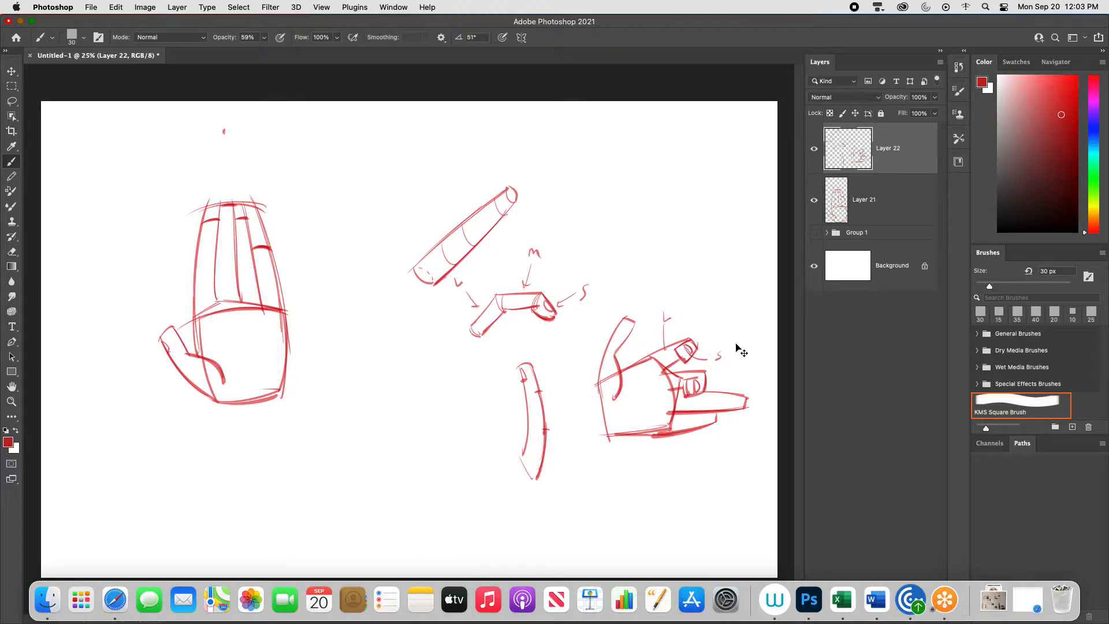
key("super+plus")
mouse_move(718, 462)
left_mouse_down()
mouse_move(599, 453)
mouse_move(577, 462)
left_mouse_up()
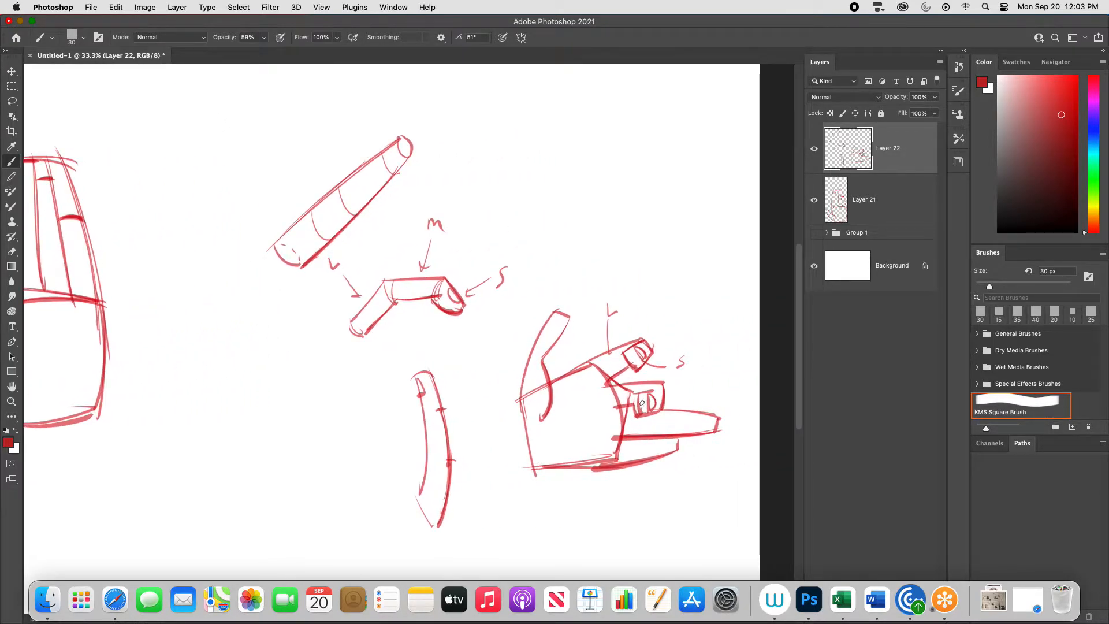
key("l")
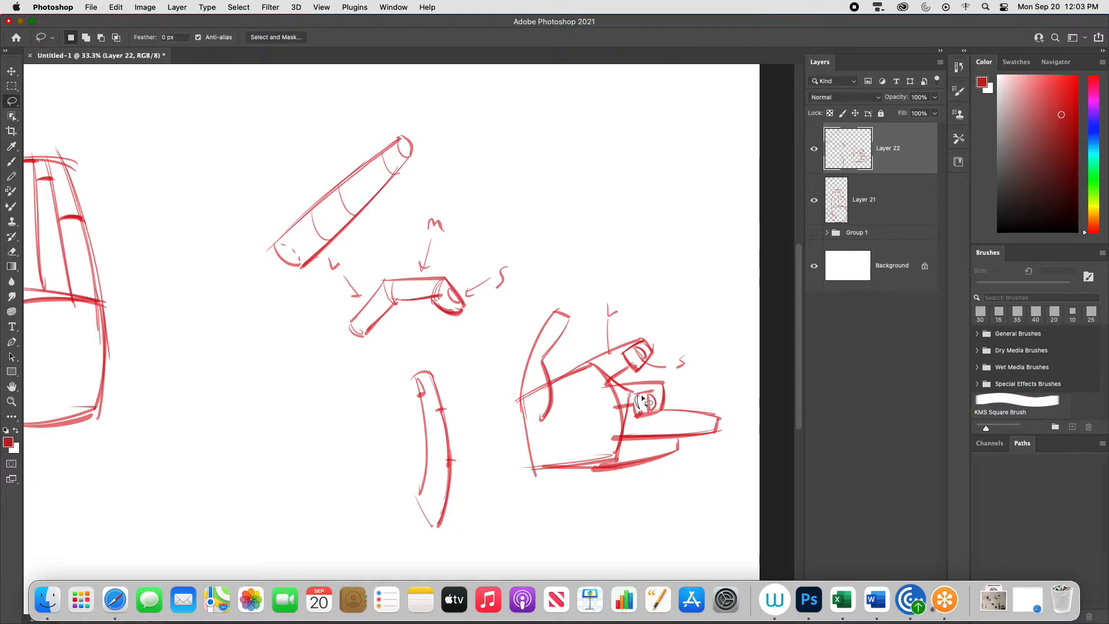
key("b")
mouse_move(634, 395)
left_mouse_down()
mouse_move(637, 414)
mouse_move(657, 412)
left_mouse_up()
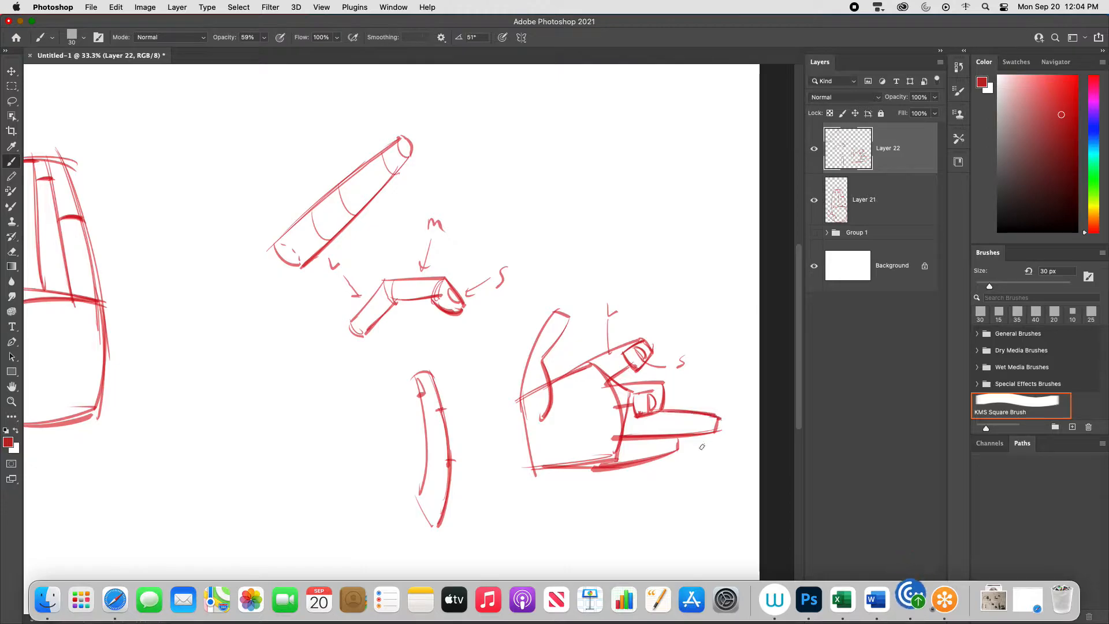
- Draw a short horizontal finger segment in the canvas's upper right with a rounded knuckle, labelled L and M
key("super+minus")
key("super+minus")
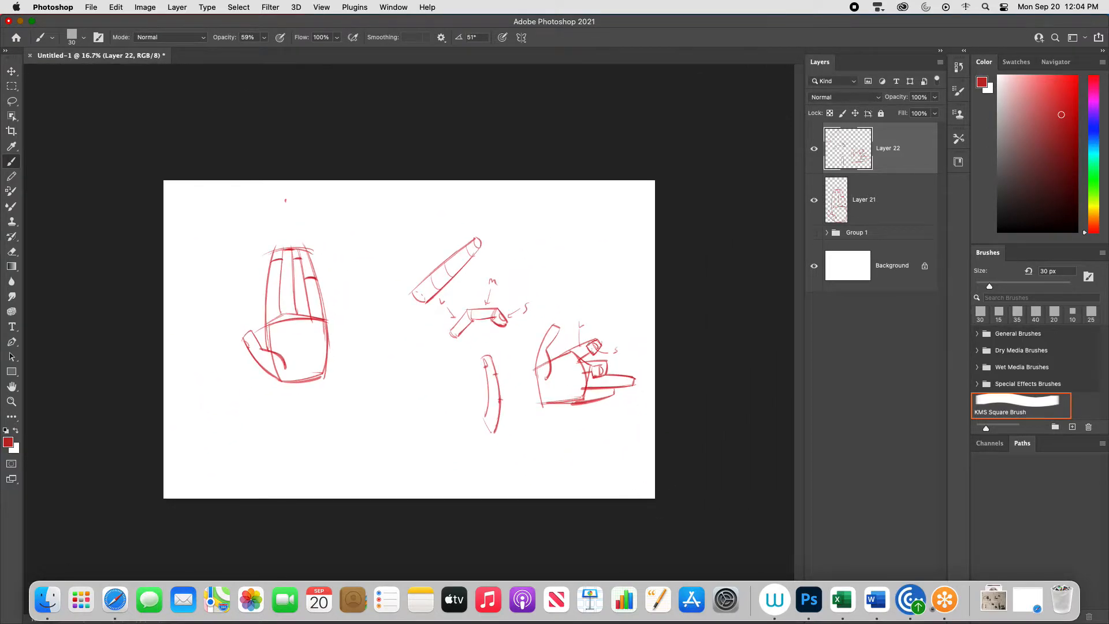
key("super+equal")
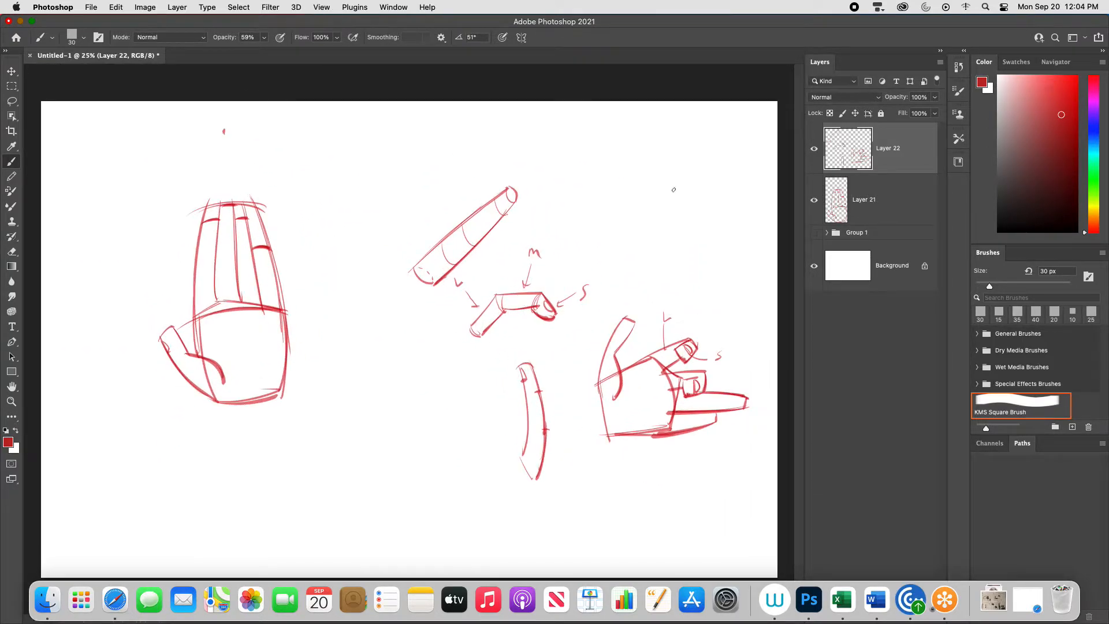
mouse_move(603, 208)
left_mouse_down()
mouse_move(607, 234)
mouse_move(620, 207)
mouse_move(653, 202)
left_mouse_up()
mouse_move(599, 233)
left_mouse_down()
mouse_move(640, 233)
mouse_move(642, 213)
mouse_move(655, 232)
left_mouse_up()
mouse_move(654, 201)
left_mouse_down()
mouse_move(645, 225)
mouse_move(673, 215)
left_mouse_up()
left_click_drag(625, 182, 622, 200)
mouse_move(625, 172)
left_mouse_down()
mouse_move(667, 191)
mouse_move(683, 167)
left_mouse_up()
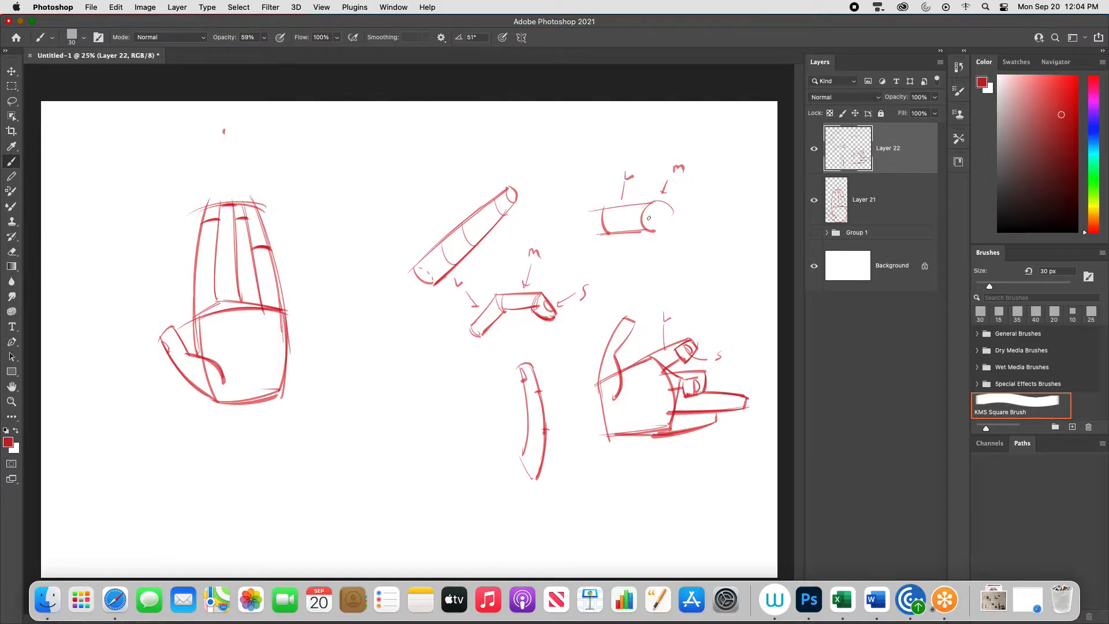
- Add the folded middle segment and front-facing fingertip with a nail to the horizontal finger, and darken its outline
mouse_move(640, 219)
left_mouse_down()
mouse_move(635, 230)
mouse_move(652, 248)
left_mouse_up()
key("super+z")
mouse_move(648, 207)
left_mouse_down()
mouse_move(636, 224)
mouse_move(645, 245)
mouse_move(666, 232)
left_mouse_up()
left_click_drag(659, 208, 666, 230)
mouse_move(674, 220)
left_mouse_down()
mouse_move(645, 245)
mouse_move(663, 202)
mouse_move(672, 222)
left_mouse_up()
key("super+z")
key("super+z")
mouse_move(599, 208)
left_mouse_down()
mouse_move(661, 203)
mouse_move(668, 229)
left_mouse_up()
mouse_move(603, 235)
left_mouse_down()
mouse_move(636, 229)
mouse_move(655, 209)
left_mouse_up()
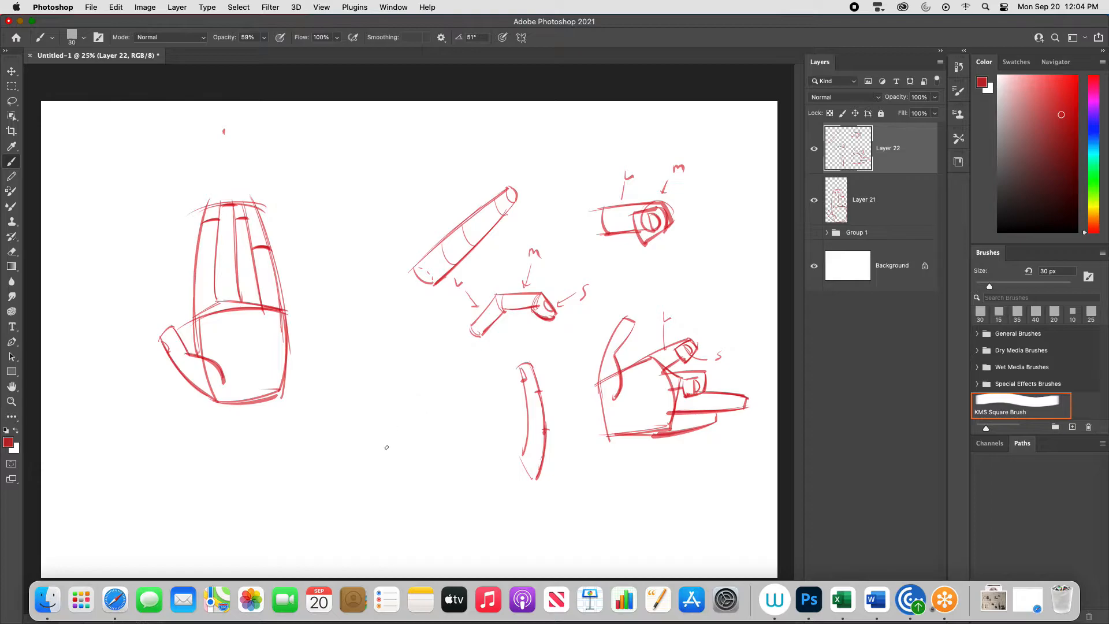
left_click_drag(682, 356, 677, 365)
- Draw a tilted palm block in the lower middle of the canvas, with a curved side plane and a knuckle guideline
left_click_drag(338, 443, 365, 501)
mouse_move(340, 445)
left_mouse_down()
mouse_move(375, 398)
mouse_move(412, 470)
left_mouse_up()
mouse_move(375, 398)
left_mouse_down()
mouse_move(411, 462)
mouse_move(351, 498)
left_mouse_up()
left_click_drag(412, 460, 361, 499)
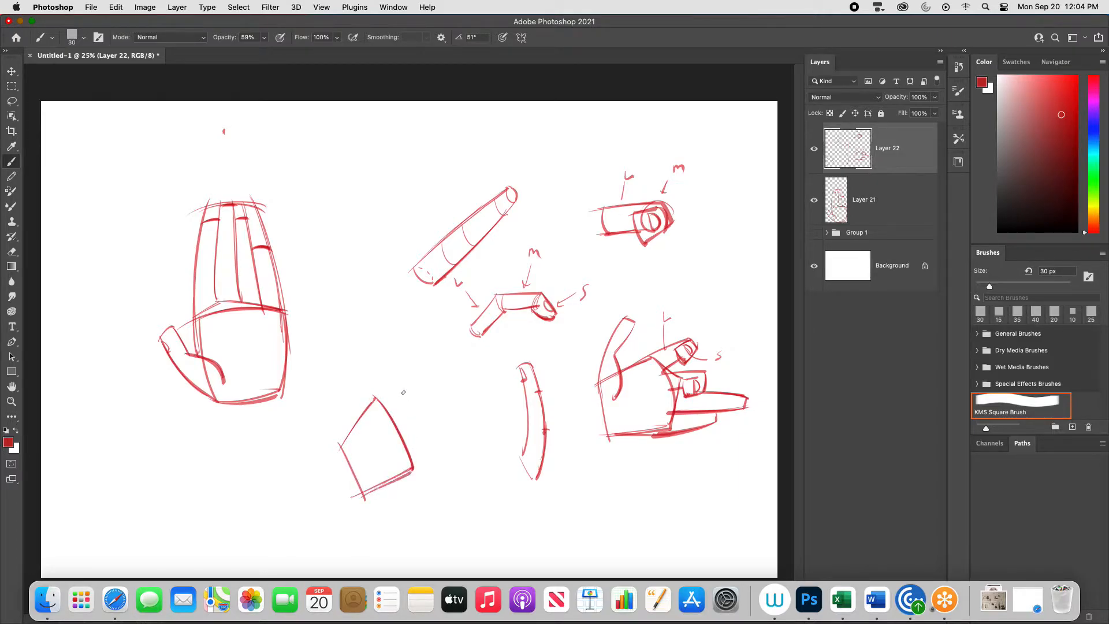
mouse_move(376, 397)
left_mouse_down()
mouse_move(393, 398)
mouse_move(423, 459)
mouse_move(417, 469)
left_mouse_up()
mouse_move(392, 397)
left_mouse_down()
mouse_move(410, 408)
mouse_move(413, 469)
left_mouse_up()
mouse_move(401, 417)
left_mouse_down()
mouse_move(413, 411)
mouse_move(419, 467)
left_mouse_up()
key("super+z")
left_click_drag(404, 416, 415, 413)
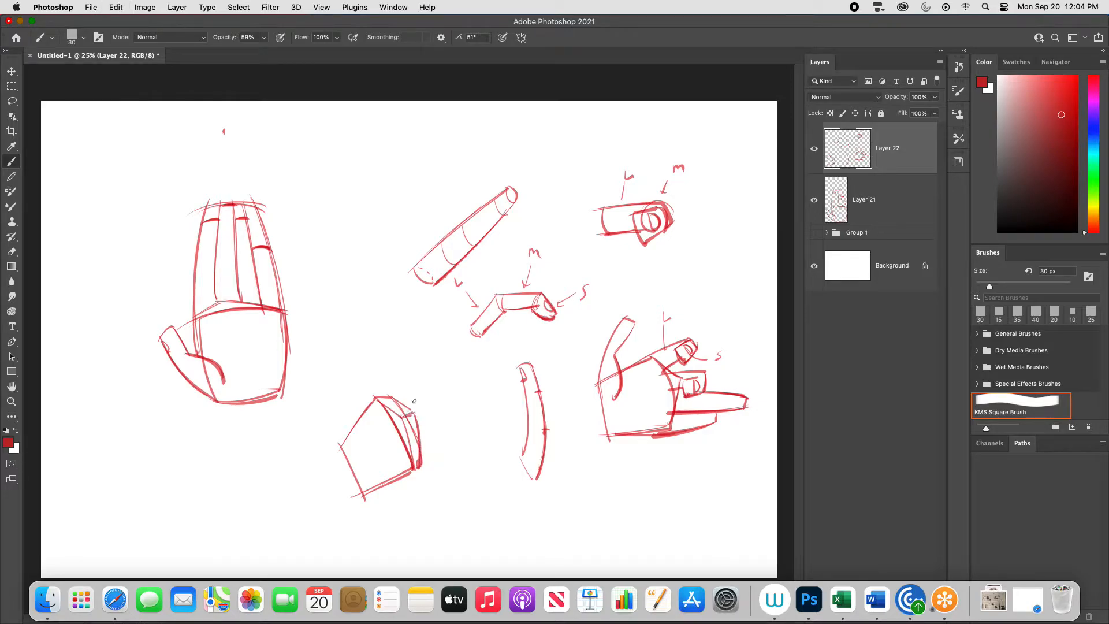
left_click_drag(345, 447, 410, 412)
- Draw the thumb extending up from the left edge of the tilted palm, with its curved base overlapping the palm
left_click_drag(346, 457, 318, 390)
key("super+z")
key("super+z")
mouse_move(346, 455)
left_mouse_down()
mouse_move(309, 403)
mouse_move(322, 389)
mouse_move(361, 466)
left_mouse_up()
left_click_drag(340, 412, 360, 464)
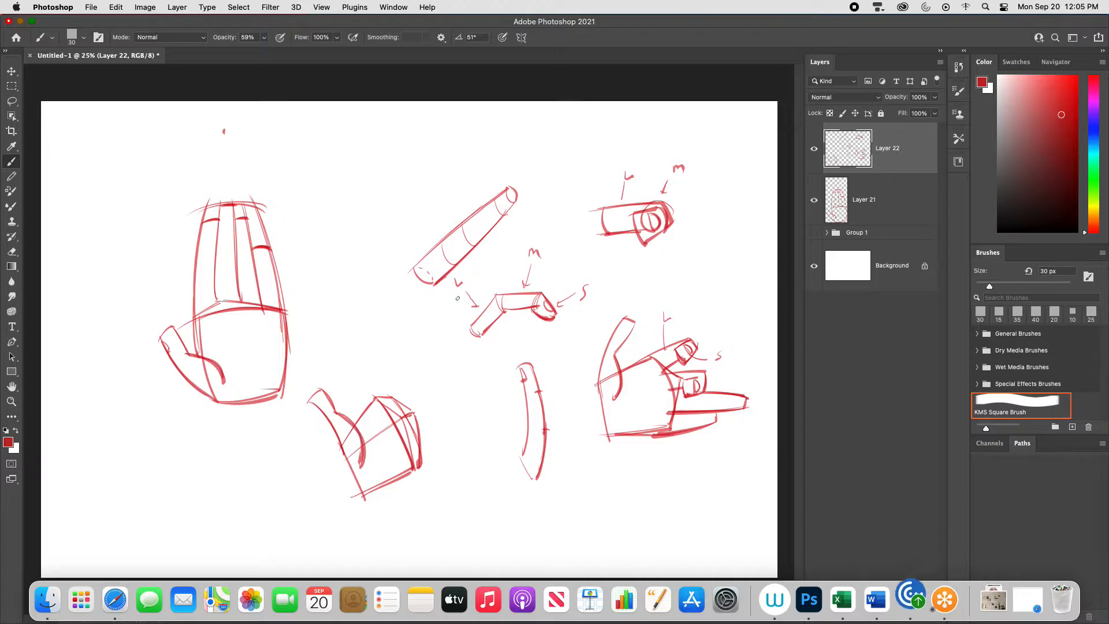
- Draw a long extended index finger pointing diagonally up from the tilted palm's top corner
left_click_drag(366, 405, 406, 361)
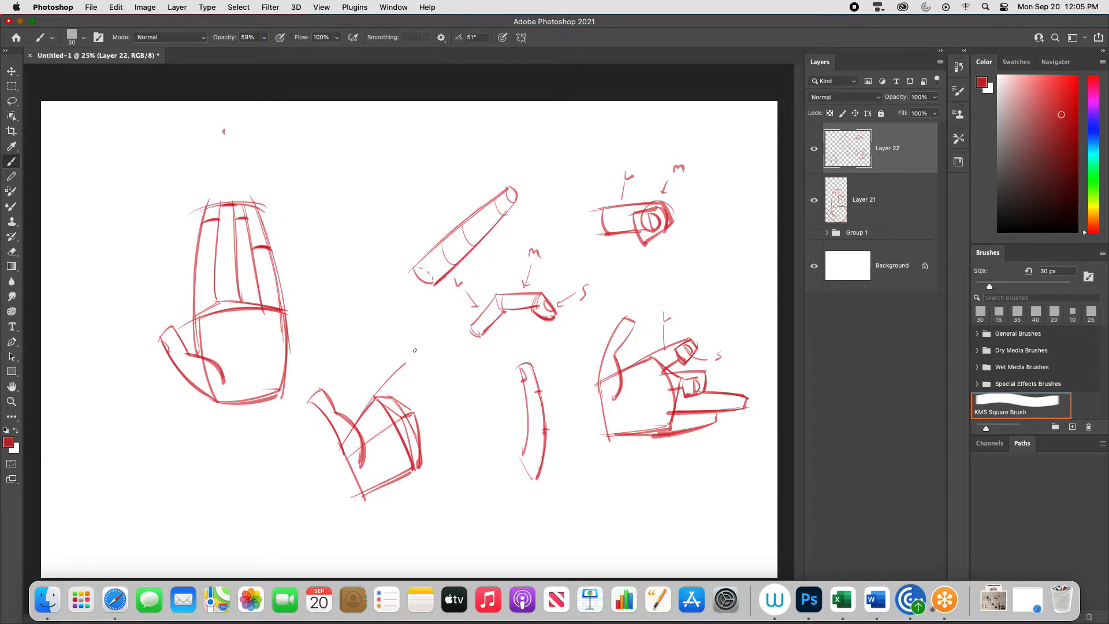
key("super+z")
left_click_drag(378, 395, 434, 316)
mouse_move(433, 317)
left_mouse_down()
mouse_move(434, 343)
mouse_move(441, 324)
mouse_move(394, 390)
left_mouse_up()
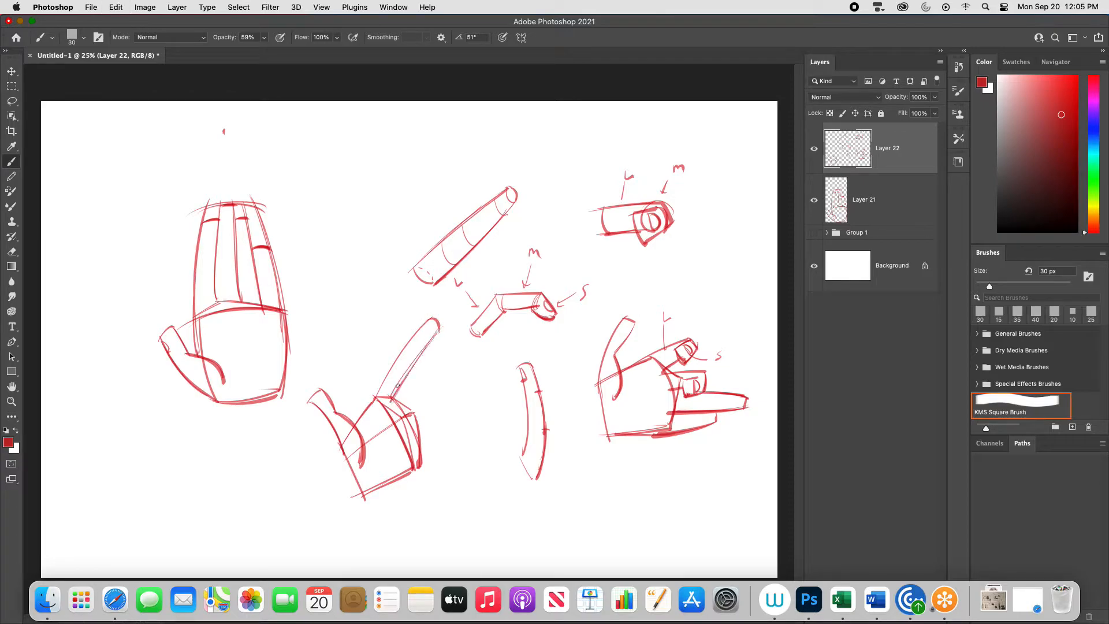
- Draw two curled fingers over the tilted palm and an extended little finger below them, undoing stray strokes
mouse_move(410, 451)
left_mouse_down()
mouse_move(465, 437)
mouse_move(464, 450)
mouse_move(396, 476)
left_mouse_up()
mouse_move(375, 416)
left_mouse_down()
mouse_move(386, 428)
mouse_move(400, 389)
mouse_move(403, 412)
mouse_move(421, 411)
mouse_move(421, 390)
mouse_move(429, 410)
mouse_move(403, 408)
mouse_move(439, 427)
mouse_move(384, 450)
mouse_move(374, 434)
mouse_move(396, 450)
mouse_move(438, 427)
mouse_move(419, 441)
left_mouse_up()
key("super+z")
key("super+z")
key("super+z")
key("super+z")
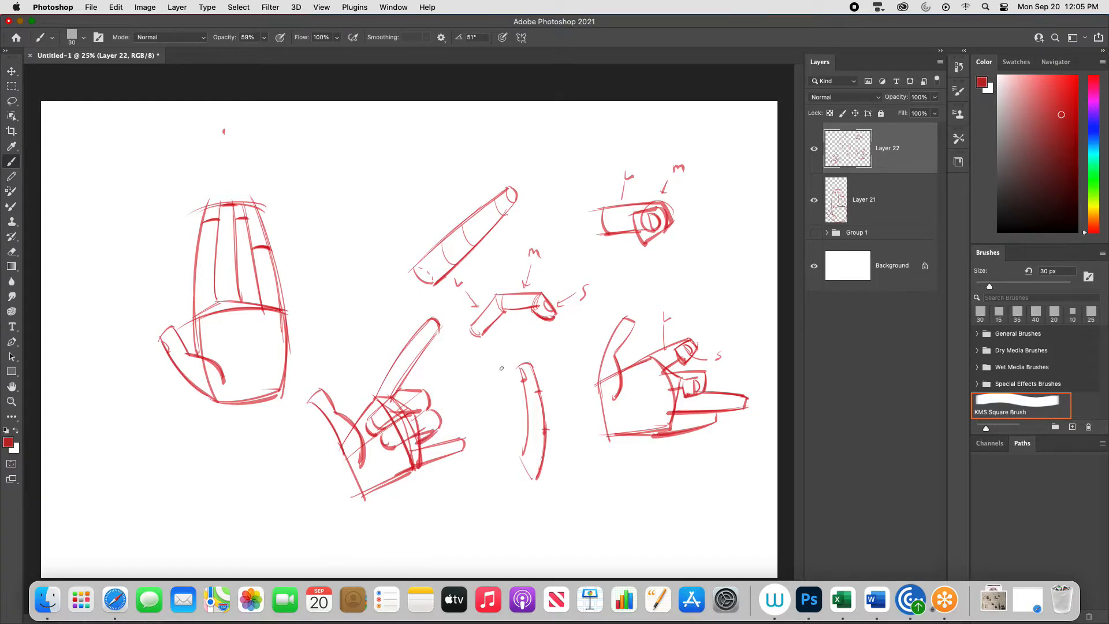
- Lower the opacity of the layer holding the finger and hand studies to 40%
key("v")
key("4")
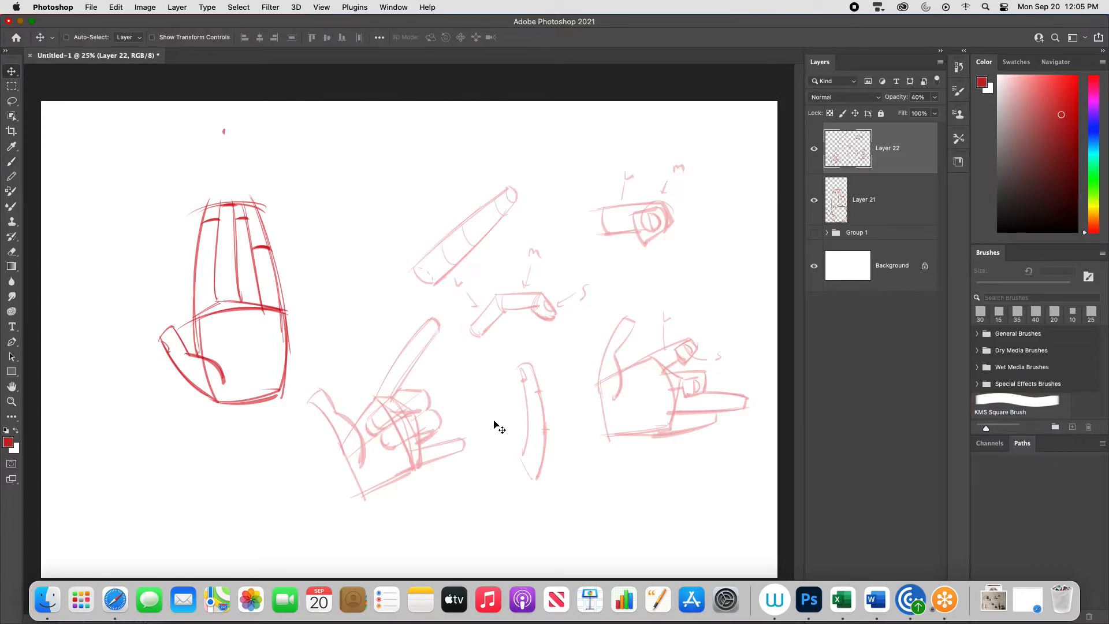
- Redraw the faded pointing hand's fingers, palm edge and thumb in darker red lines on a new layer
key("super+equal")
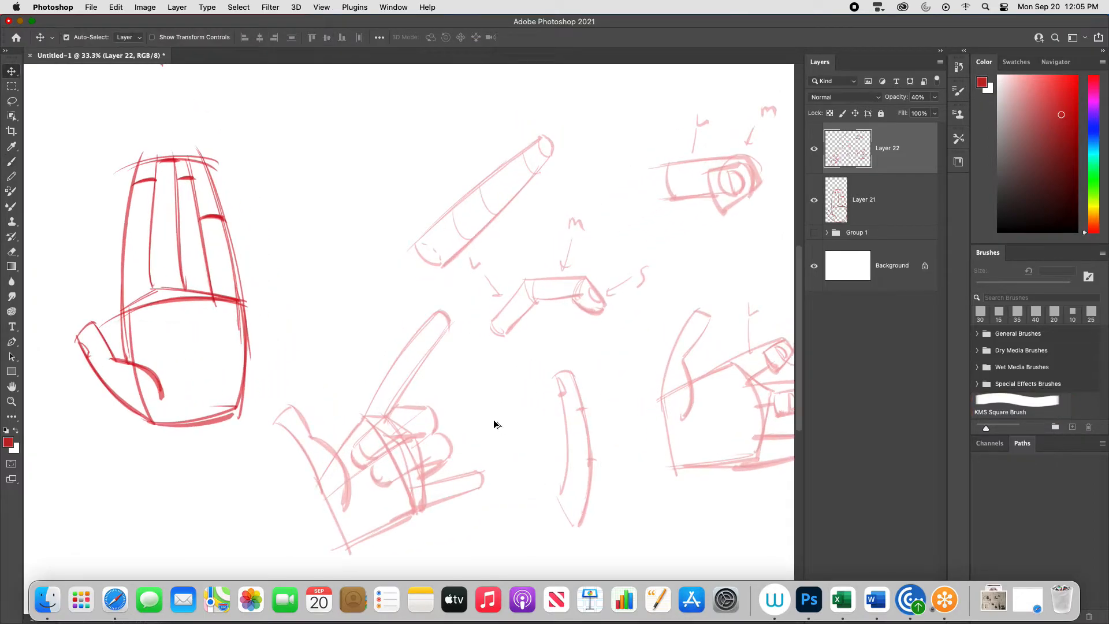
key("super+shift+alt+n")
key("b")
mouse_move(353, 451)
left_mouse_down()
mouse_move(405, 400)
mouse_move(392, 408)
mouse_move(434, 414)
left_mouse_up()
mouse_move(354, 448)
left_mouse_down()
mouse_move(381, 461)
mouse_move(442, 428)
mouse_move(430, 413)
mouse_move(445, 455)
left_mouse_up()
mouse_move(372, 466)
left_mouse_down()
mouse_move(437, 462)
mouse_move(464, 471)
mouse_move(418, 485)
mouse_move(479, 472)
mouse_move(479, 491)
mouse_move(341, 550)
left_mouse_up()
mouse_move(275, 418)
left_mouse_down()
mouse_move(306, 415)
mouse_move(331, 478)
mouse_move(299, 445)
mouse_move(345, 496)
left_mouse_up()
left_click_drag(302, 446, 331, 503)
- Undo the stray strokes on the pointing hand's palm and add short diagonal direction lines across the two curled fingers' knuckles
mouse_move(333, 454)
left_mouse_down()
mouse_move(437, 316)
mouse_move(444, 334)
mouse_move(395, 403)
mouse_move(397, 436)
mouse_move(416, 464)
left_mouse_up()
key("super+z")
key("super+z")
left_click_drag(416, 423, 435, 394)
left_click_drag(427, 449, 458, 420)
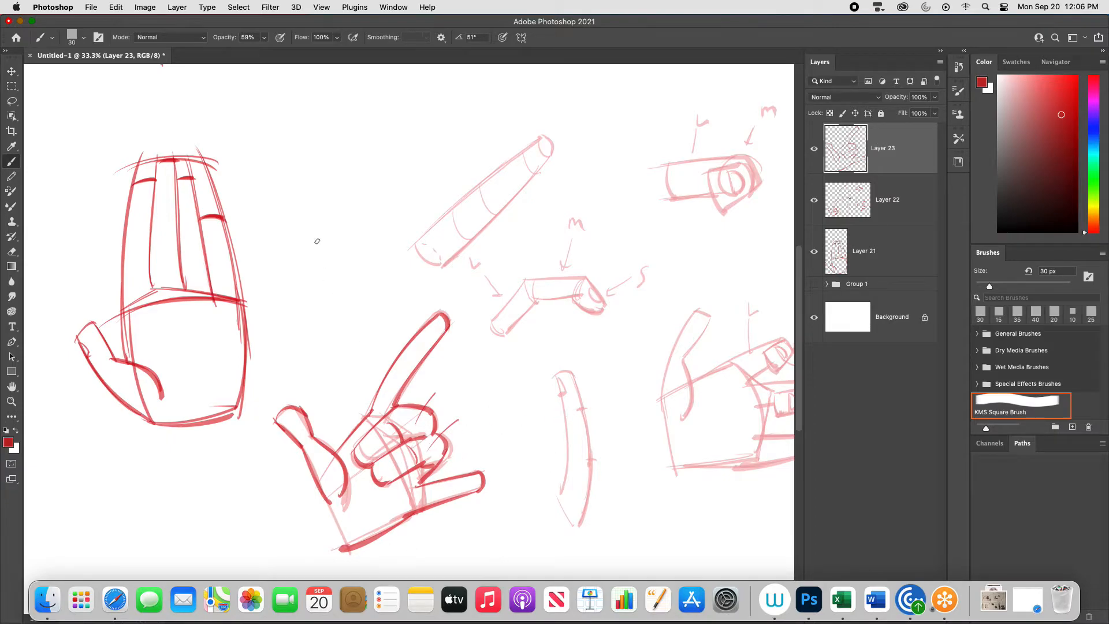
- Draw a bent three-segment finger with a rounded tip between the open hand and the faded straight finger, undoing stray strokes
left_click_drag(292, 251, 317, 261)
mouse_move(313, 200)
left_mouse_down()
mouse_move(327, 224)
mouse_move(316, 198)
mouse_move(354, 184)
left_mouse_up()
key("super+z")
mouse_move(327, 219)
left_mouse_down()
mouse_move(367, 182)
mouse_move(384, 213)
mouse_move(357, 202)
mouse_move(388, 210)
left_mouse_up()
mouse_move(370, 182)
left_mouse_down()
mouse_move(388, 198)
mouse_move(385, 214)
left_mouse_up()
left_click_drag(315, 201, 359, 177)
mouse_move(359, 181)
left_mouse_down()
mouse_move(361, 204)
mouse_move(368, 180)
left_mouse_up()
key("super+z")
left_click_drag(328, 220, 315, 263)
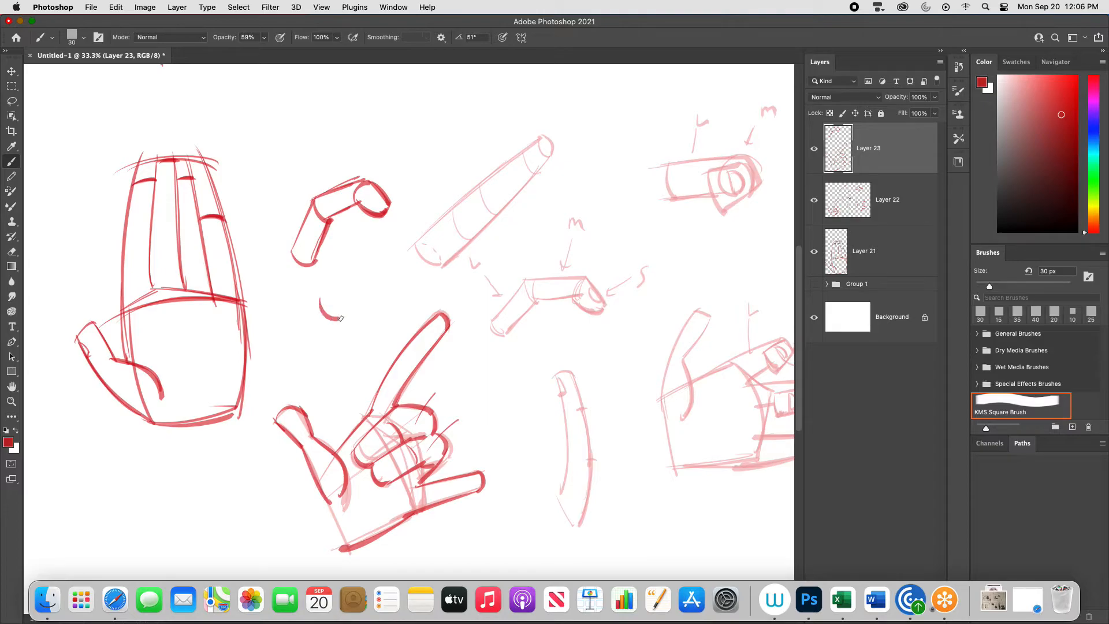
- Draw a foreshortened bent finger below the three-segment one and mark the middle segments of both, labelling the lower one M
mouse_move(326, 323)
left_mouse_down()
mouse_move(350, 330)
mouse_move(335, 290)
mouse_move(355, 285)
mouse_move(368, 248)
mouse_move(353, 271)
mouse_move(373, 267)
left_mouse_up()
key("super+z")
key("super+z")
mouse_move(347, 256)
left_mouse_down()
mouse_move(376, 250)
mouse_move(371, 266)
left_mouse_up()
mouse_move(344, 259)
left_mouse_down()
mouse_move(356, 288)
mouse_move(349, 330)
mouse_move(334, 293)
left_mouse_up()
left_click_drag(337, 163, 340, 202)
mouse_move(343, 276)
left_mouse_down()
mouse_move(339, 225)
mouse_move(369, 268)
mouse_move(358, 284)
left_mouse_up()
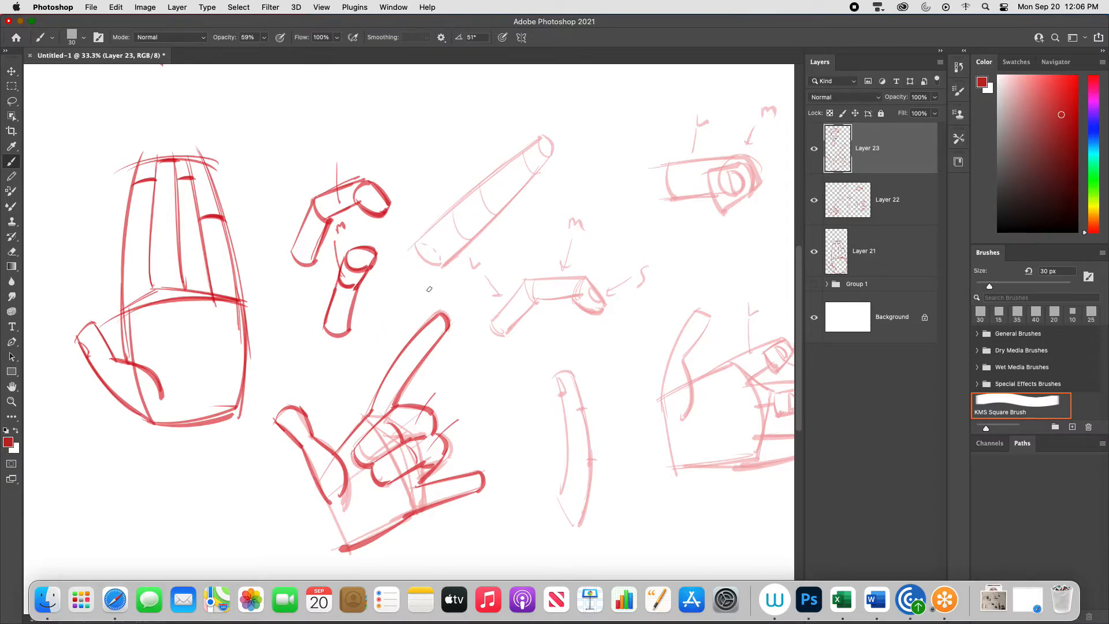
left_click_drag(358, 291, 350, 332)
- Draw a tilted four-sided palm block below the large open hand, redoing the first stroke
key("super+minus")
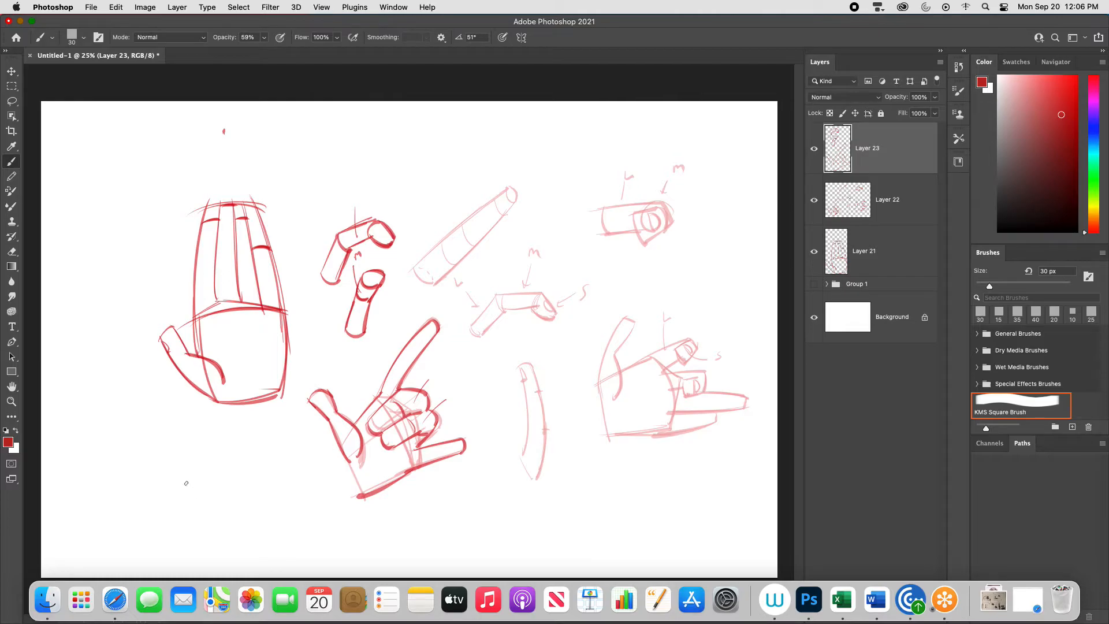
mouse_move(177, 482)
left_mouse_down()
mouse_move(202, 523)
mouse_move(189, 473)
mouse_move(224, 452)
mouse_move(244, 500)
left_mouse_up()
key("super+z")
left_click_drag(225, 452, 241, 501)
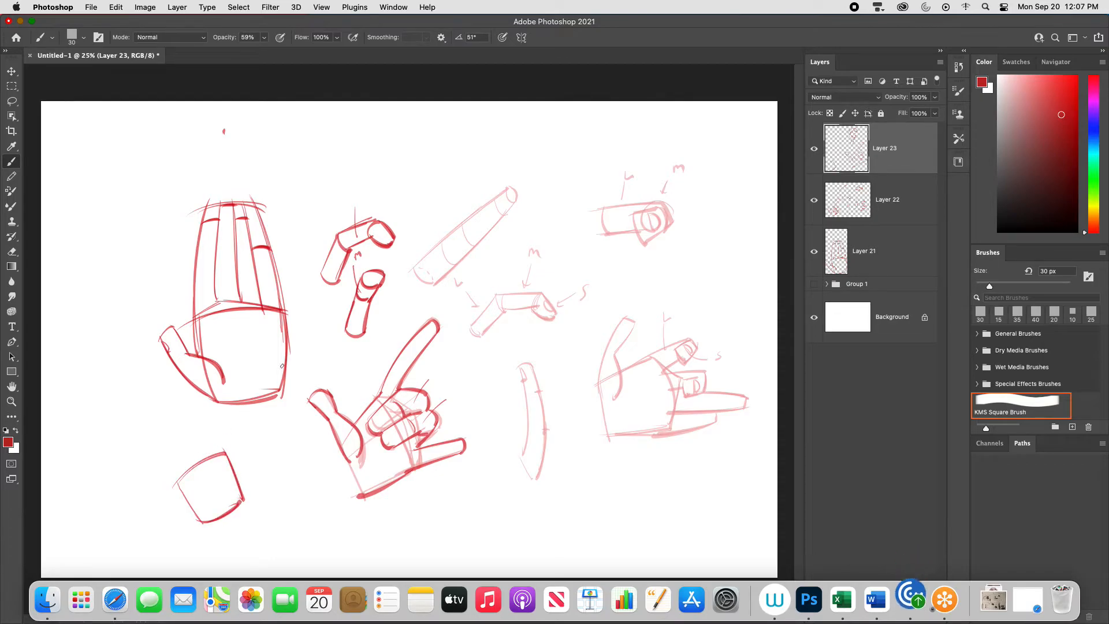
- Shape the top edge of the small palm block and draw a thumb rising from its right side
mouse_move(199, 451)
left_mouse_down()
mouse_move(225, 448)
mouse_move(171, 485)
mouse_move(248, 466)
mouse_move(255, 450)
left_mouse_up()
key("super+z")
left_click_drag(255, 450, 239, 503)
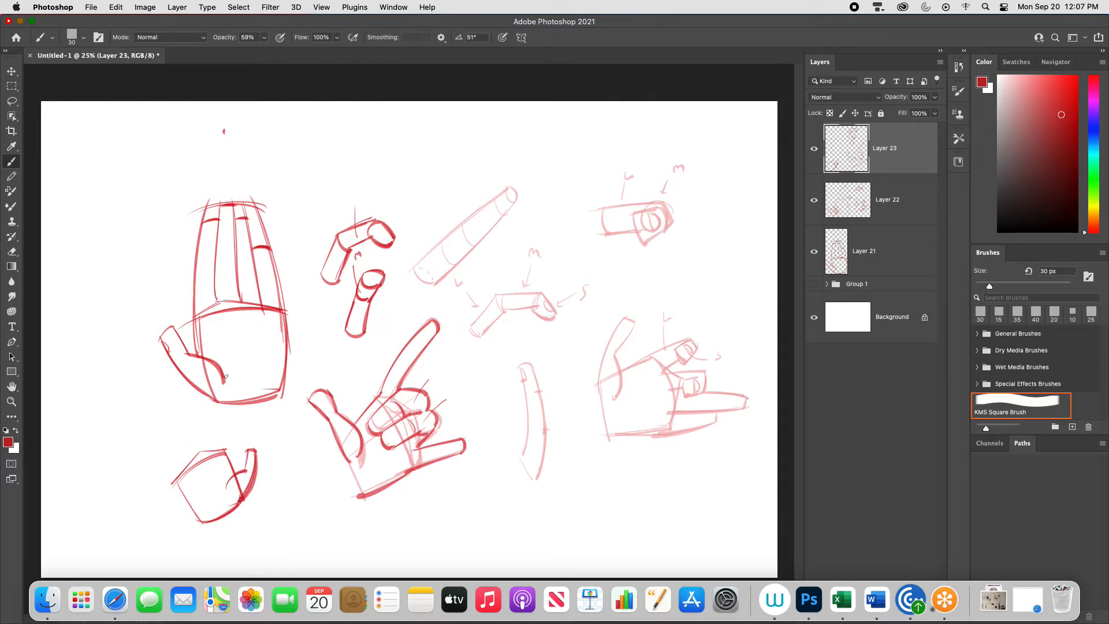
- Draw three segmented, bent fingers along the small palm's top edge and a little finger extending outward, undoing stray strokes
left_click_drag(226, 452, 196, 410)
key("super+z")
left_click_drag(192, 417, 203, 413)
left_click_drag(192, 416, 207, 445)
left_click_drag(203, 433, 212, 455)
mouse_move(178, 434)
left_mouse_down()
mouse_move(217, 412)
mouse_move(205, 460)
mouse_move(177, 430)
mouse_move(200, 461)
mouse_move(171, 450)
mouse_move(187, 469)
left_mouse_up()
key("super+z")
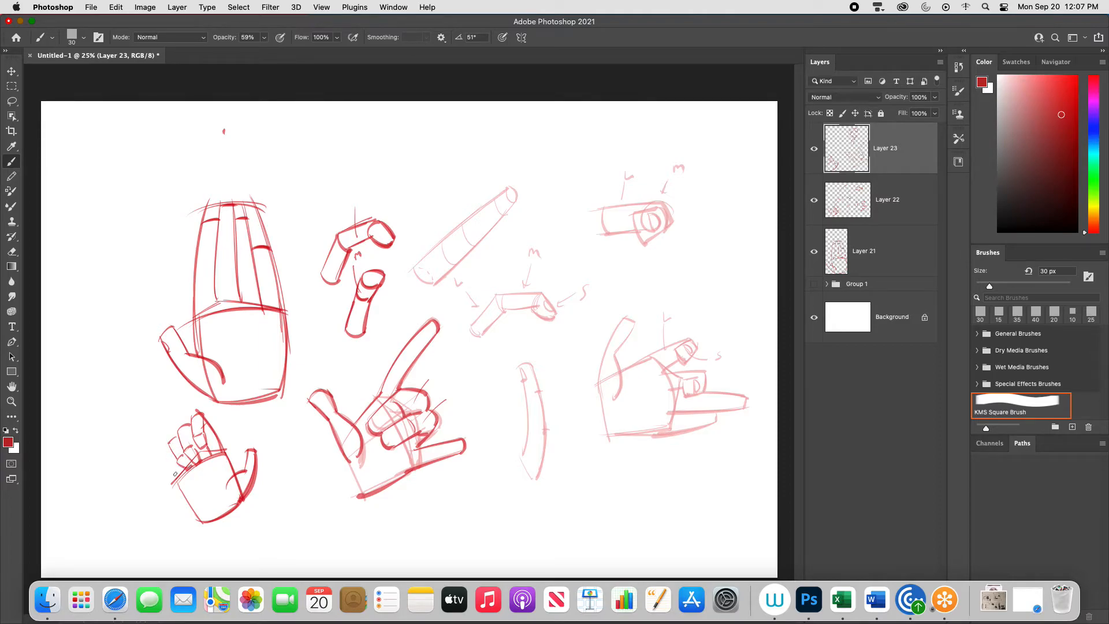
left_click_drag(147, 459, 171, 479)
mouse_move(148, 459)
left_mouse_down()
mouse_move(179, 472)
mouse_move(161, 461)
mouse_move(178, 472)
mouse_move(167, 443)
mouse_move(177, 460)
mouse_move(179, 443)
mouse_move(171, 479)
mouse_move(208, 527)
left_mouse_up()
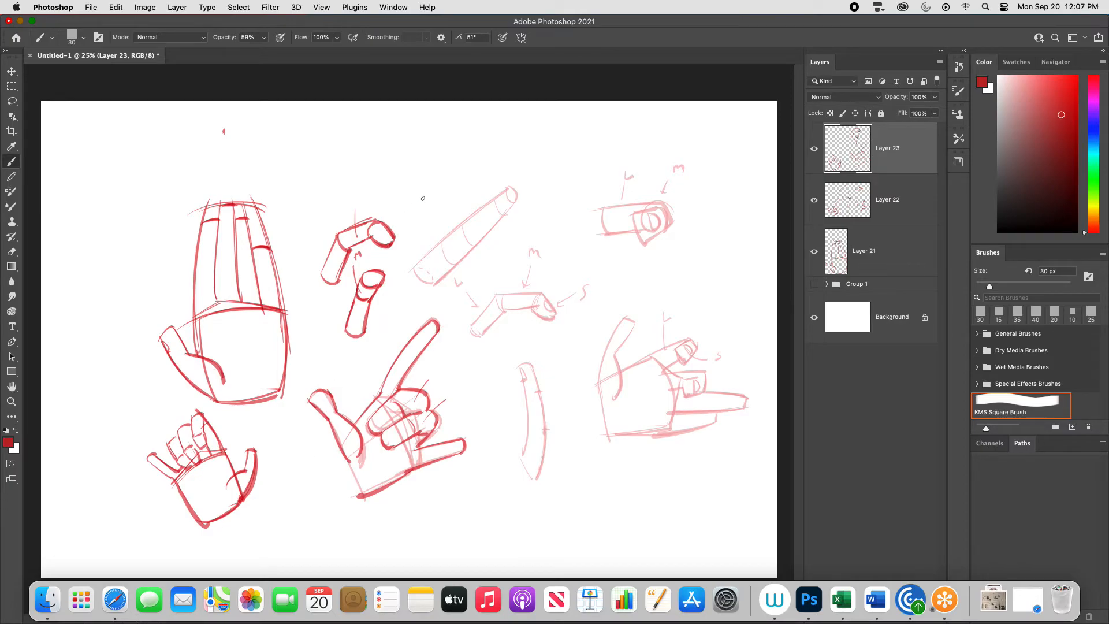
- Draw a tilted upright cylinder below the faded curved finger, undoing the stray curve beside the open hand
left_click_drag(72, 259, 93, 281)
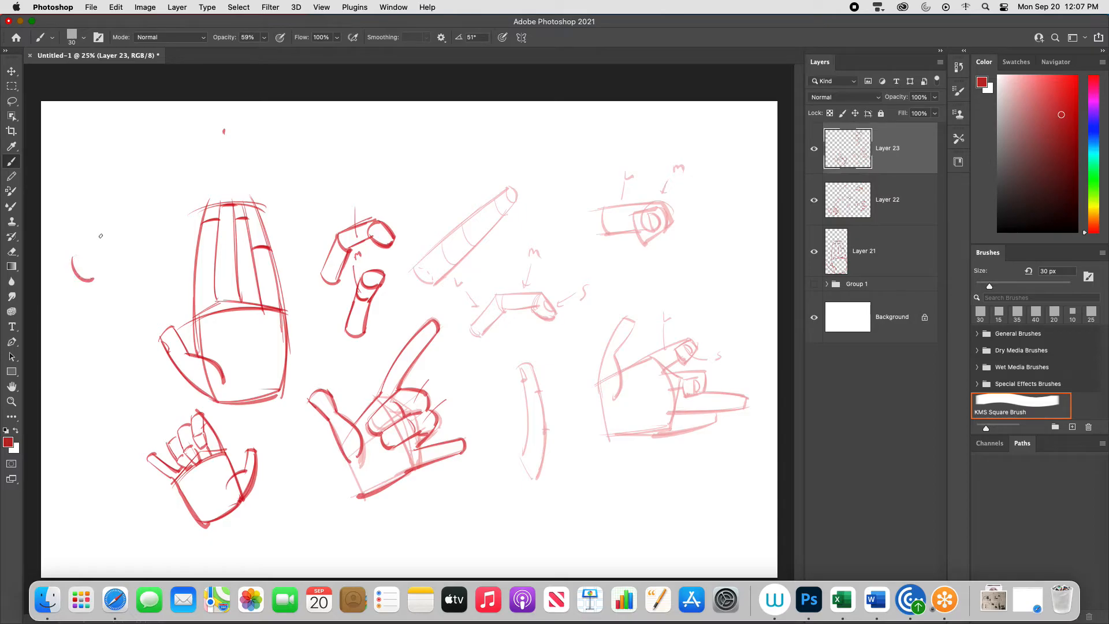
key("super+z")
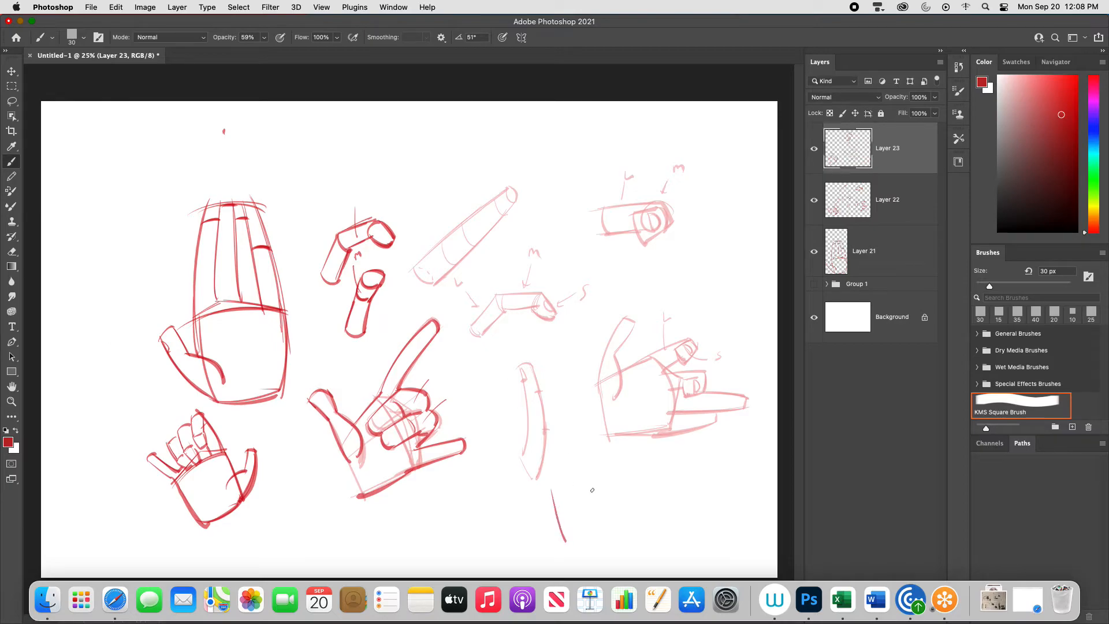
left_click_drag(563, 477, 584, 556)
mouse_move(601, 465)
left_mouse_down()
mouse_move(622, 546)
mouse_move(585, 559)
mouse_move(621, 548)
left_mouse_up()
left_click_drag(561, 477, 588, 560)
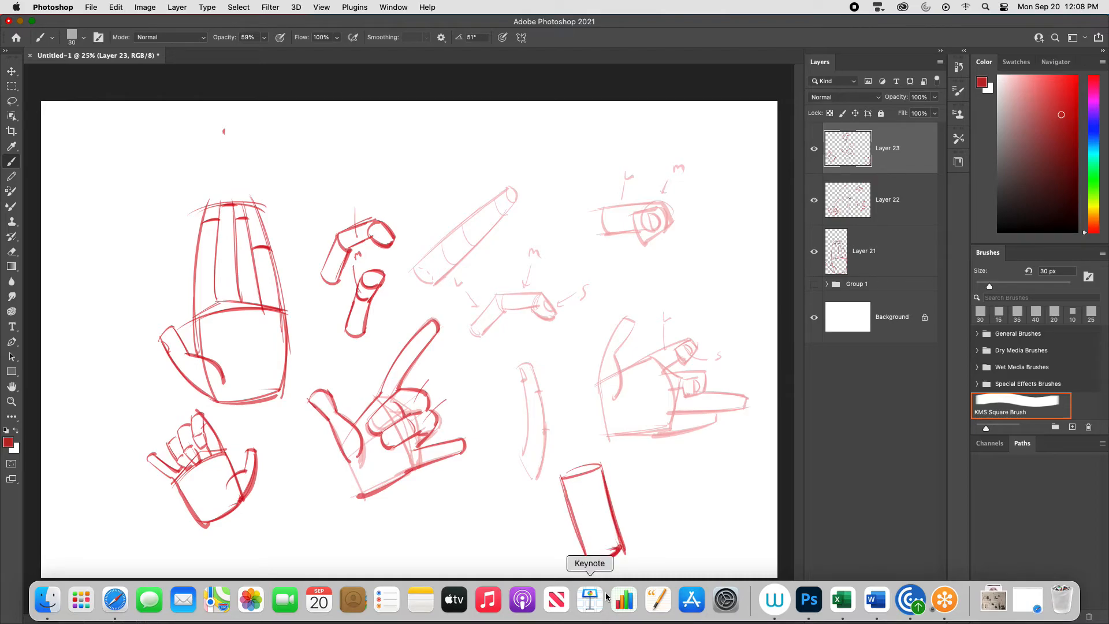
- Add a new layer and change the brush color to light blue
key("alt+shift+super+n")
left_click_drag(1093, 147, 1093, 132)
left_click_drag(1065, 95, 1039, 85)
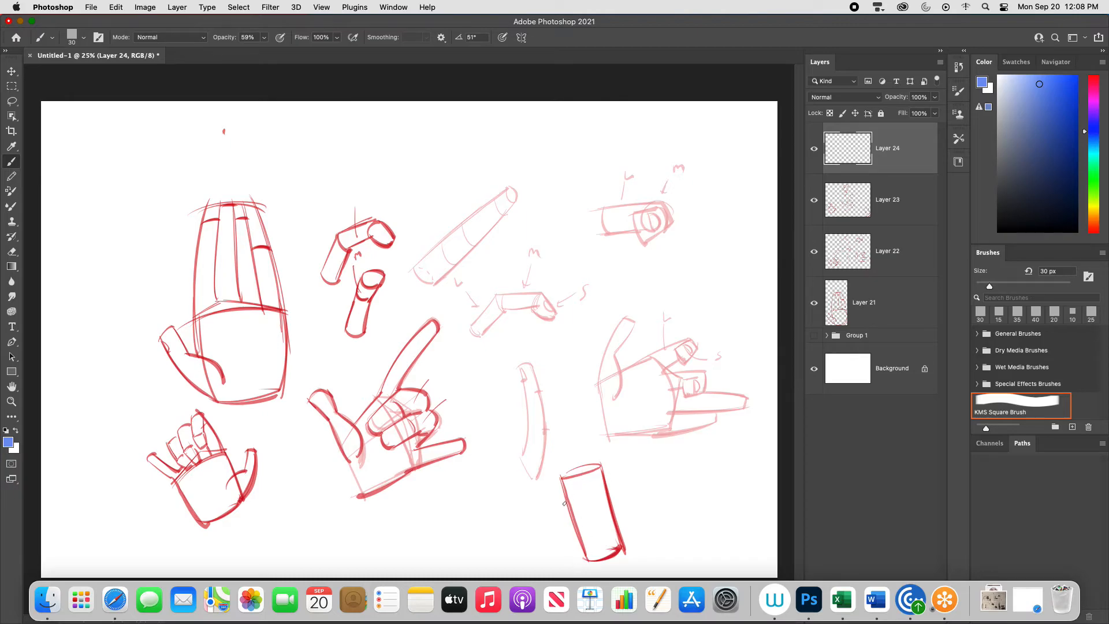
- Draw a blue palm block around the red cylinder with a bent index finger across its upper part, undoing stray strokes
mouse_move(552, 513)
left_mouse_down()
mouse_move(602, 477)
mouse_move(636, 531)
left_mouse_up()
left_click_drag(555, 509, 568, 543)
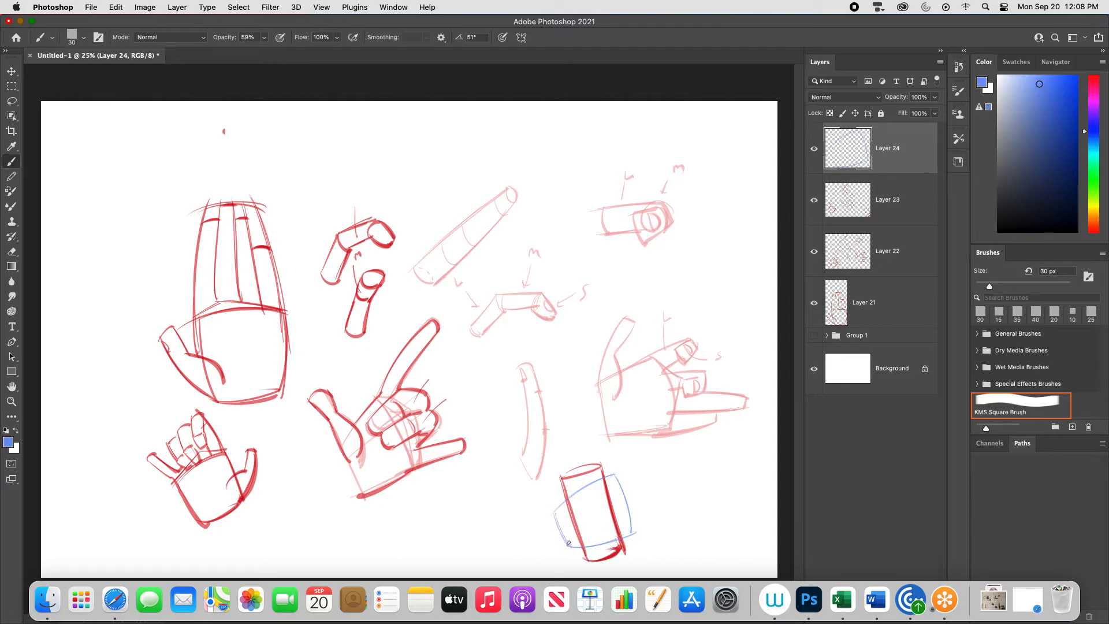
mouse_move(615, 474)
left_mouse_down()
mouse_move(634, 496)
mouse_move(632, 533)
left_mouse_up()
left_click_drag(633, 492, 633, 537)
key("super+z")
mouse_move(554, 515)
left_mouse_down()
mouse_move(570, 482)
mouse_move(604, 488)
mouse_move(575, 497)
mouse_move(561, 527)
left_mouse_up()
key("super+z")
mouse_move(602, 489)
left_mouse_down()
mouse_move(552, 517)
mouse_move(599, 498)
mouse_move(572, 501)
left_mouse_up()
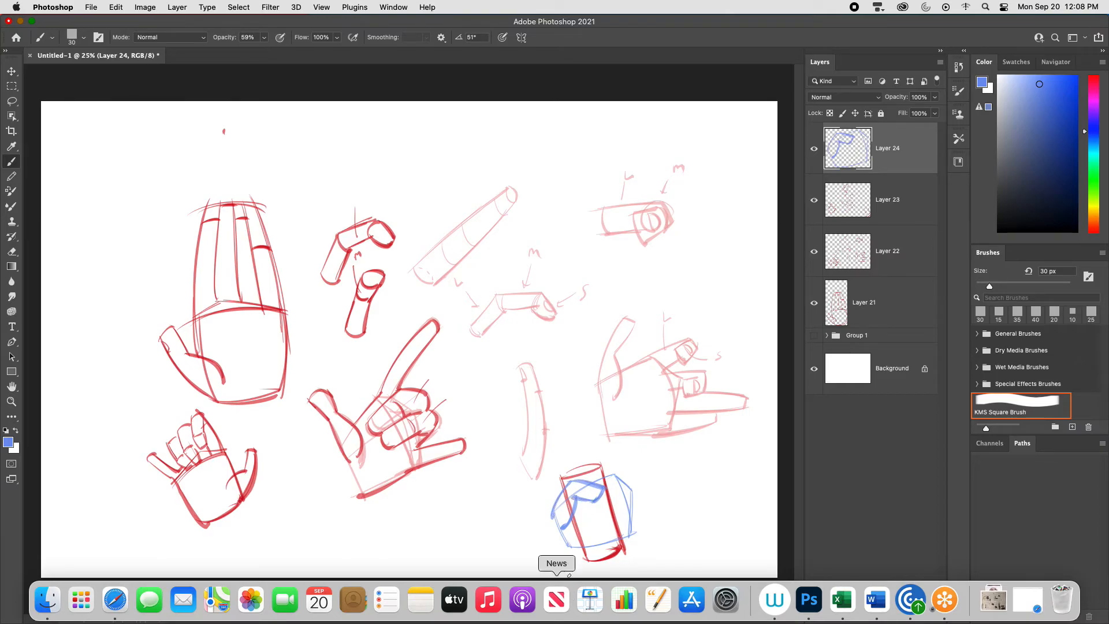
left_click_drag(559, 547, 583, 553)
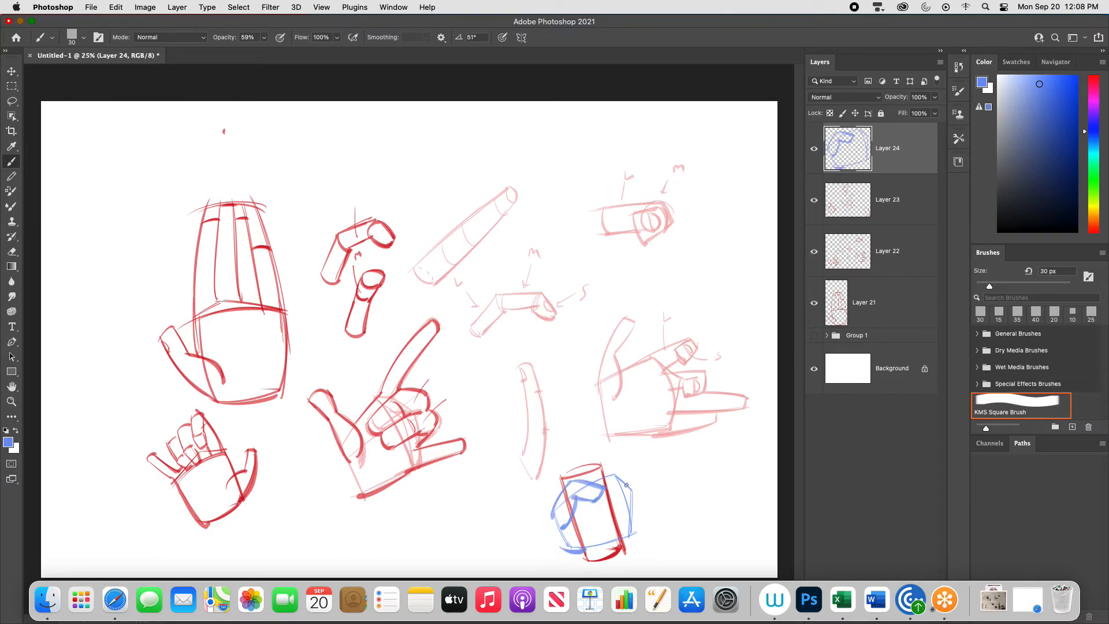
- Draw the fingers stacked and curled at the cylinder's right side, and add construction lines fanning across the gripping hand
mouse_move(604, 473)
left_mouse_down()
mouse_move(629, 471)
mouse_move(605, 500)
mouse_move(611, 488)
left_mouse_up()
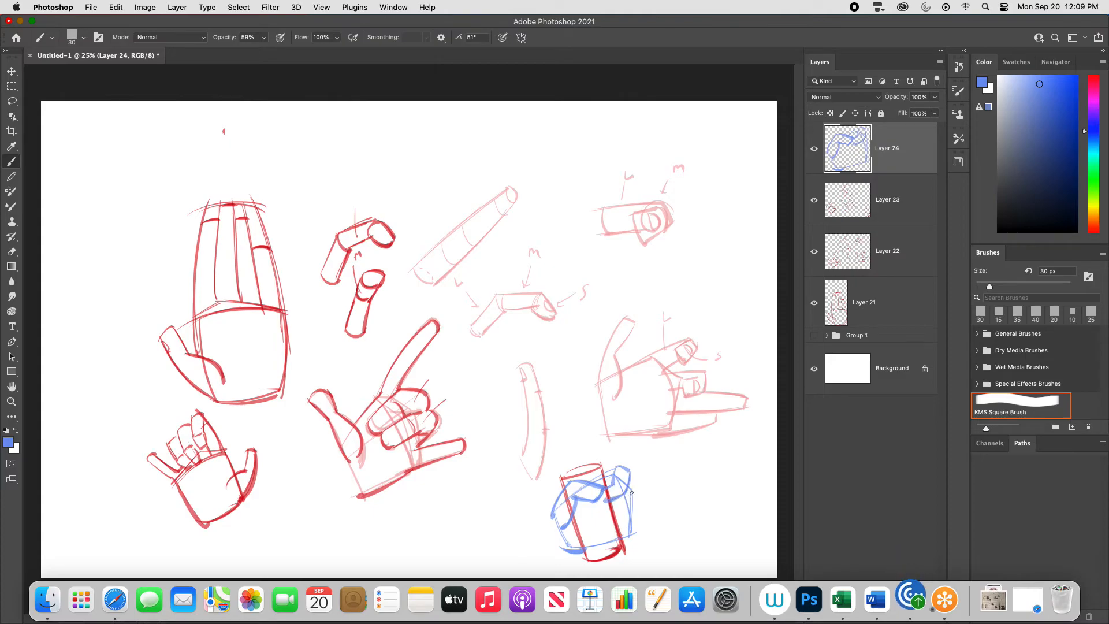
key("super+z")
mouse_move(608, 512)
left_mouse_down()
mouse_move(628, 488)
mouse_move(633, 506)
mouse_move(637, 494)
mouse_move(605, 520)
left_mouse_up()
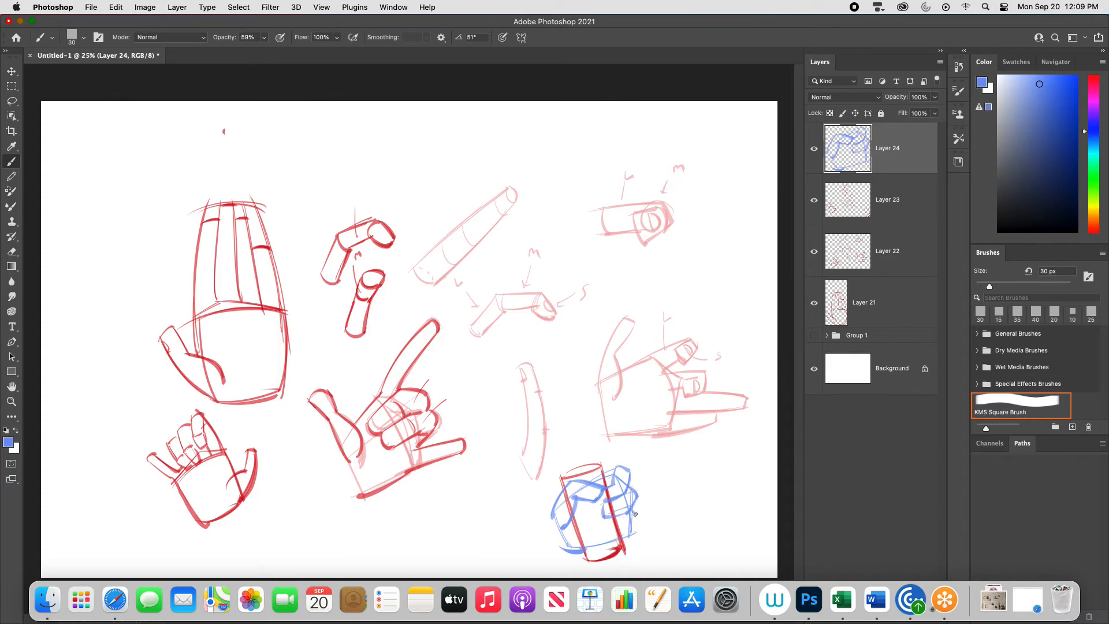
mouse_move(633, 508)
left_mouse_down()
mouse_move(620, 530)
mouse_move(597, 532)
mouse_move(604, 517)
left_mouse_up()
mouse_move(634, 533)
left_mouse_down()
mouse_move(619, 543)
mouse_move(599, 533)
mouse_move(621, 544)
left_mouse_up()
key("super+z")
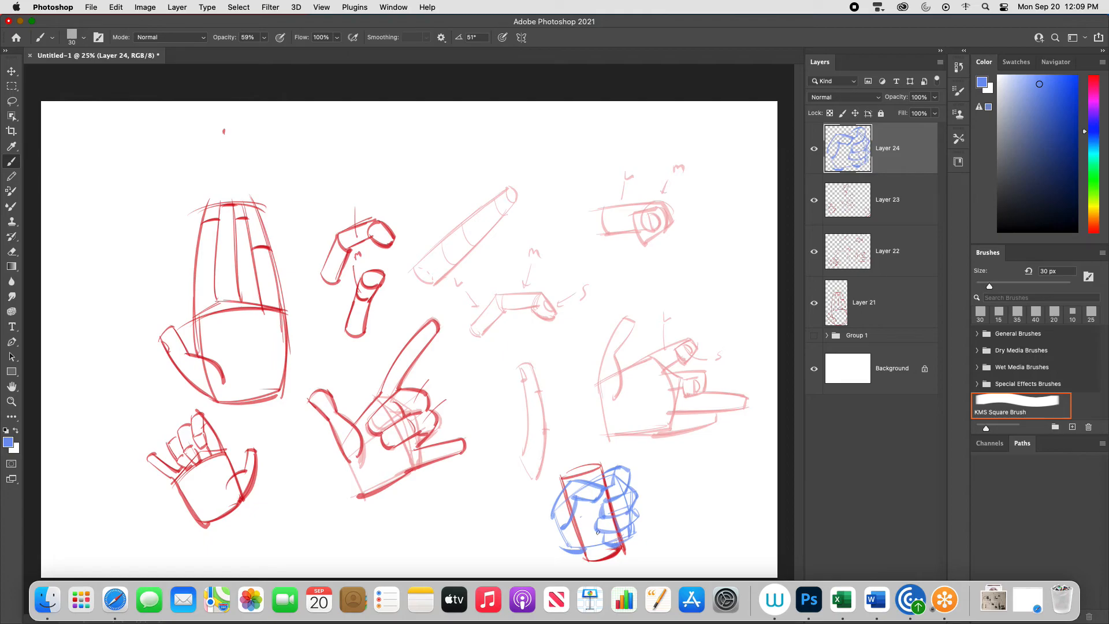
mouse_move(575, 512)
left_mouse_down()
mouse_move(606, 508)
mouse_move(603, 538)
left_mouse_up()
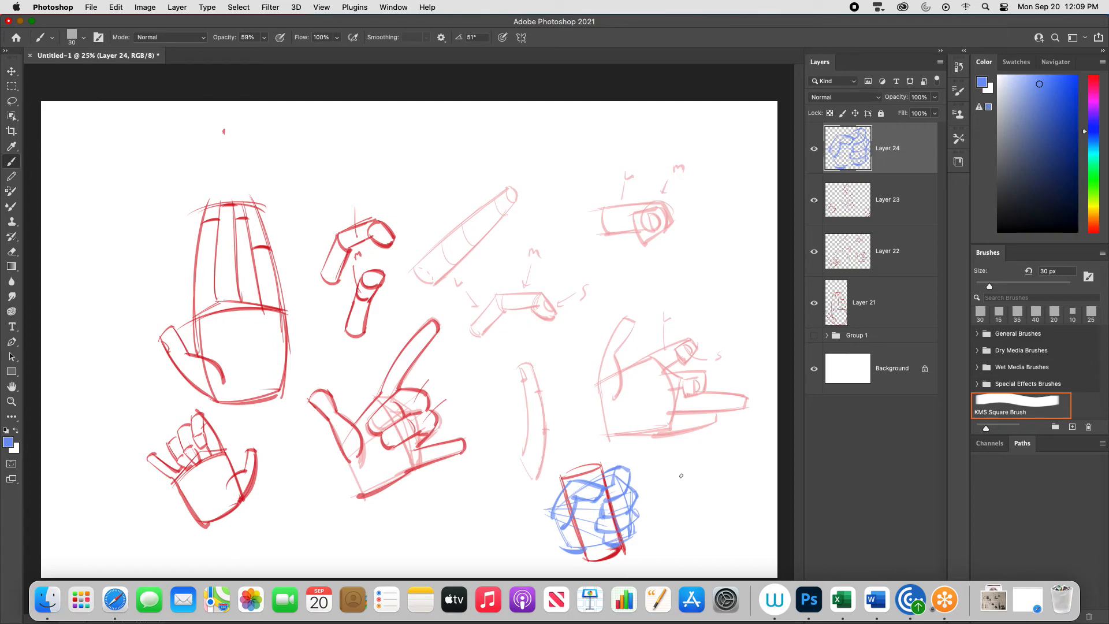
- Draw a vertical blue knuckle line and a stacked column of four finger blocks beside the gripping hand
left_click_drag(679, 471, 684, 526)
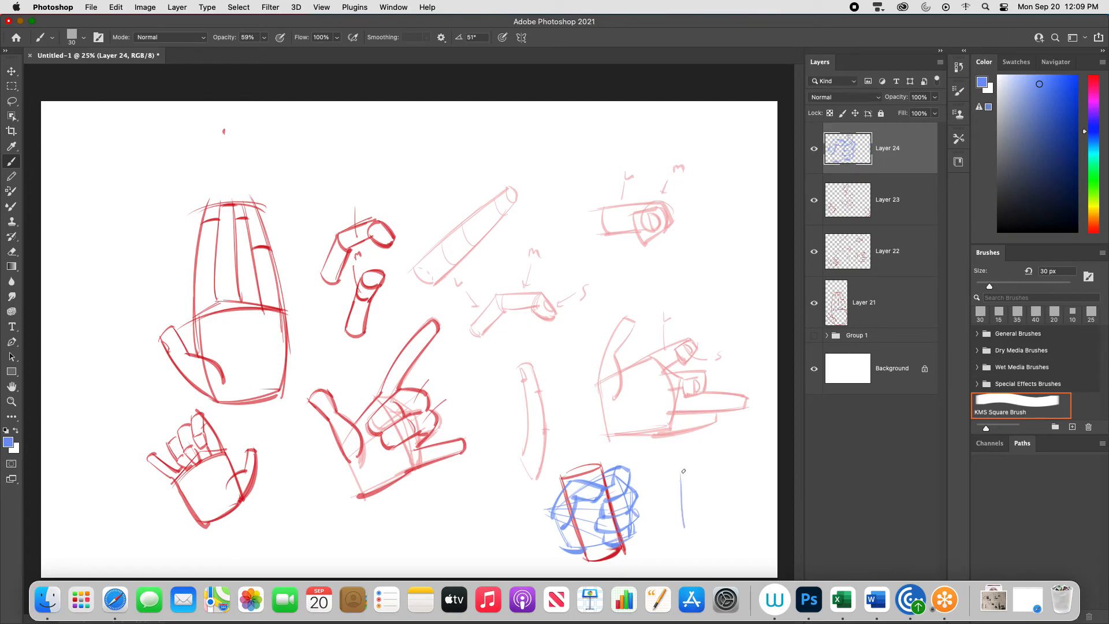
mouse_move(707, 488)
left_mouse_down()
mouse_move(732, 470)
mouse_move(729, 487)
left_mouse_up()
mouse_move(732, 470)
left_mouse_down()
mouse_move(729, 490)
mouse_move(704, 504)
mouse_move(727, 489)
left_mouse_up()
left_click_drag(727, 492, 701, 519)
mouse_move(701, 506)
left_mouse_down()
mouse_move(726, 503)
mouse_move(722, 514)
left_mouse_up()
mouse_move(701, 521)
left_mouse_down()
mouse_move(723, 518)
mouse_move(700, 536)
mouse_move(723, 532)
left_mouse_up()
left_click_drag(724, 519, 722, 534)
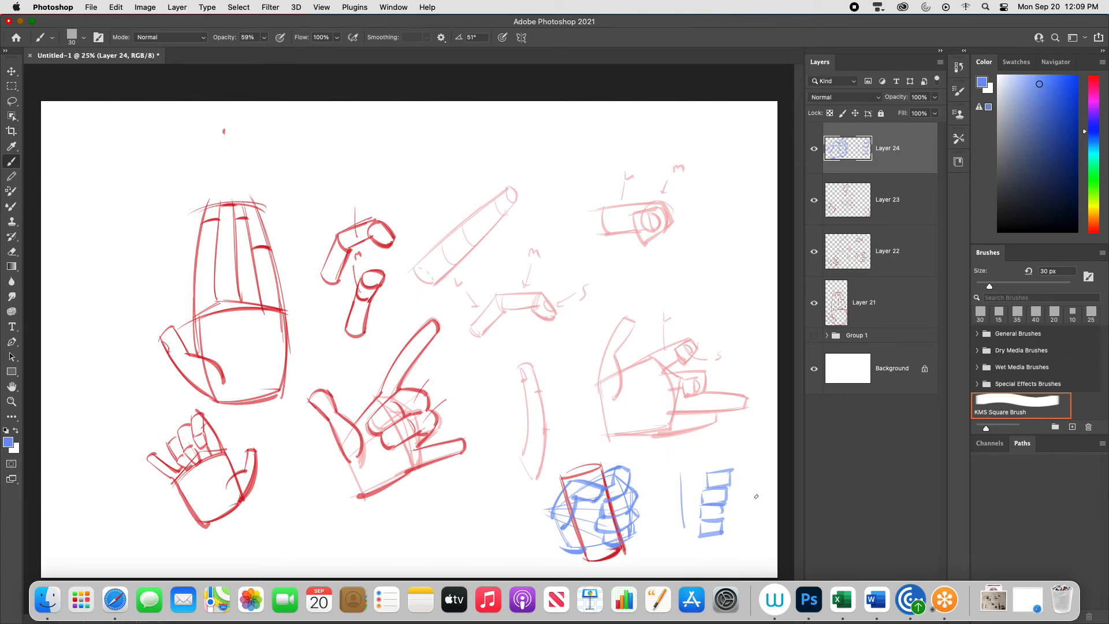
- Move the blue hand and finger blocks left, clear of the red cylinder
key("v")
mouse_move(735, 514)
left_mouse_down()
mouse_move(518, 529)
mouse_move(538, 531)
left_mouse_up()
- Draw another vertical blue line and staggered finger blocks divided into two segments each to the right of the cylinder
key("b")
left_click_drag(662, 474, 664, 531)
left_click_drag(689, 469, 689, 483)
mouse_move(686, 469)
left_mouse_down()
mouse_move(714, 461)
mouse_move(714, 475)
left_mouse_up()
mouse_move(689, 482)
left_mouse_down()
mouse_move(713, 476)
mouse_move(687, 500)
mouse_move(725, 480)
left_mouse_up()
left_click_drag(724, 480, 720, 515)
mouse_move(719, 515)
left_mouse_down()
mouse_move(693, 512)
mouse_move(708, 530)
left_mouse_up()
mouse_move(706, 531)
left_mouse_down()
mouse_move(681, 529)
mouse_move(686, 514)
left_mouse_up()
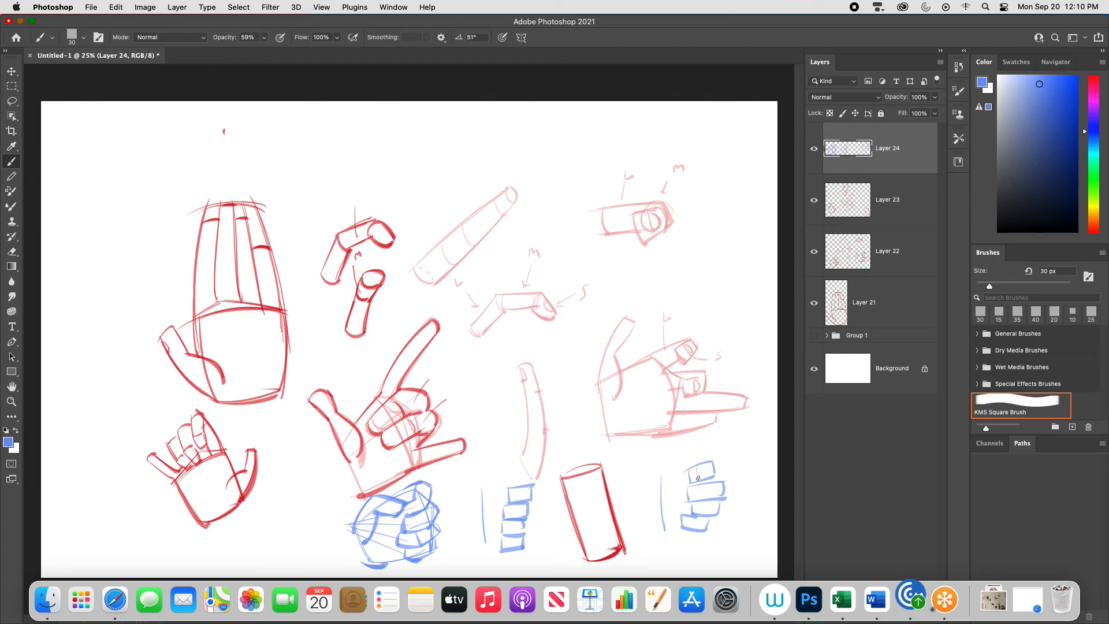
left_click_drag(695, 466, 717, 462)
mouse_move(717, 462)
left_mouse_down()
mouse_move(715, 477)
mouse_move(691, 458)
mouse_move(703, 500)
mouse_move(691, 530)
mouse_move(705, 531)
left_mouse_up()
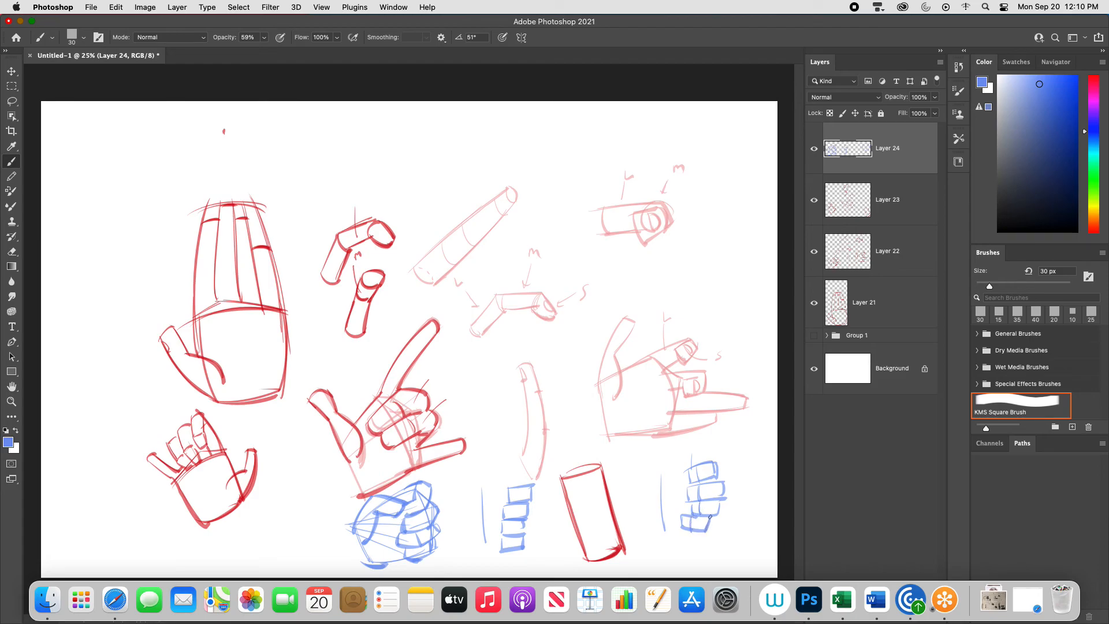
- Label the two segment columns S and M, and draw horizontal lines joining the blocks to the vertical line
mouse_move(714, 463)
left_mouse_down()
mouse_move(717, 478)
mouse_move(694, 475)
mouse_move(707, 446)
mouse_move(719, 450)
mouse_move(686, 452)
left_mouse_up()
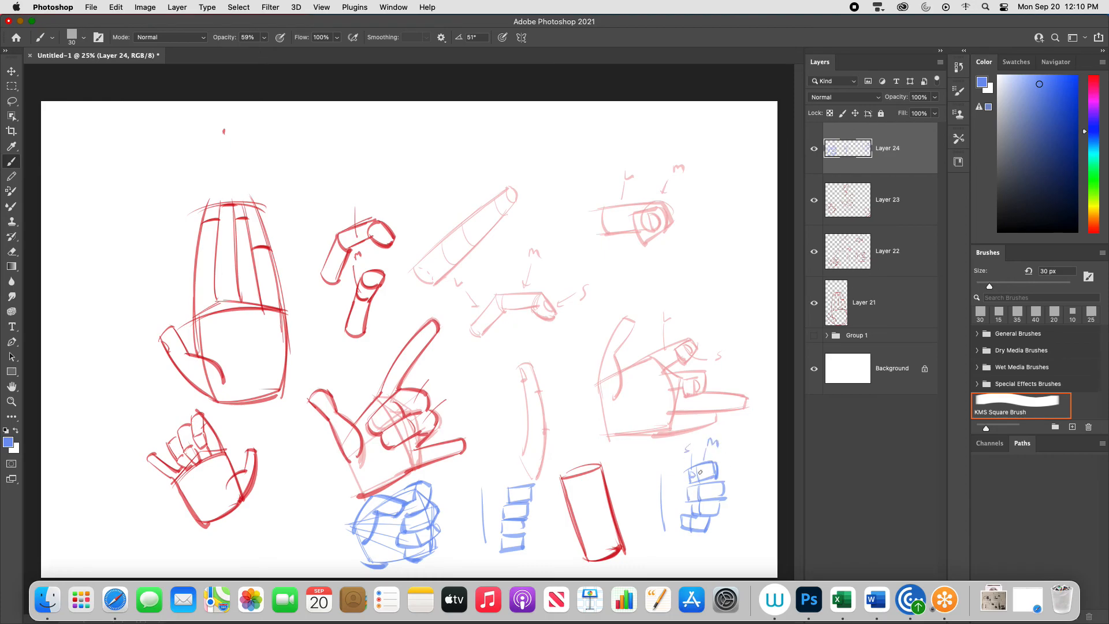
mouse_move(690, 493)
left_mouse_down()
mouse_move(691, 514)
mouse_move(687, 477)
mouse_move(686, 507)
left_mouse_up()
left_click_drag(663, 526, 677, 522)
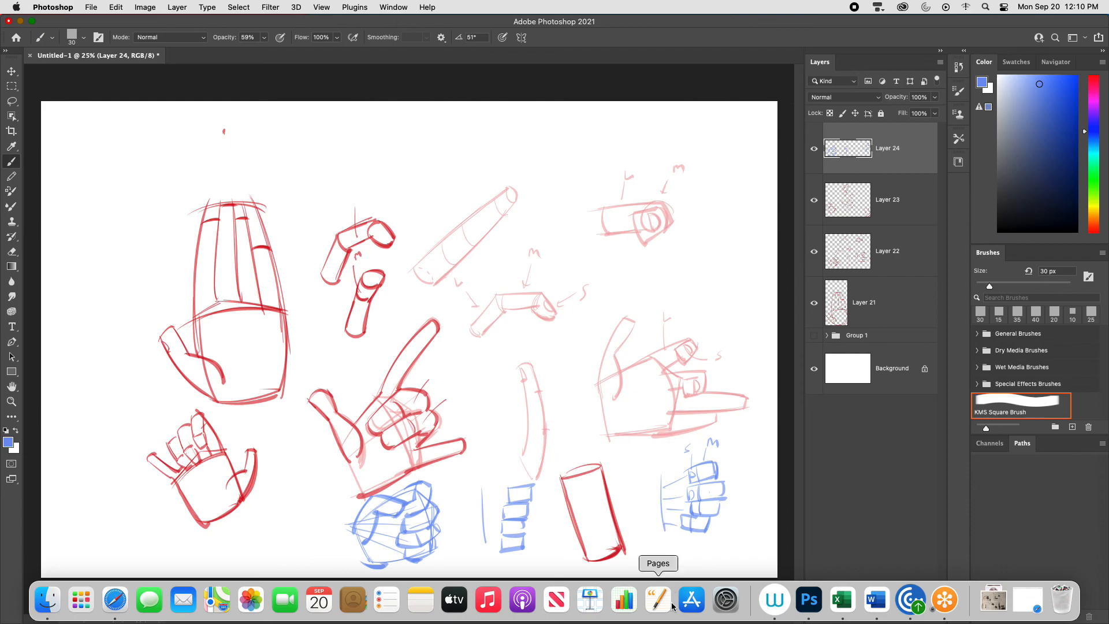